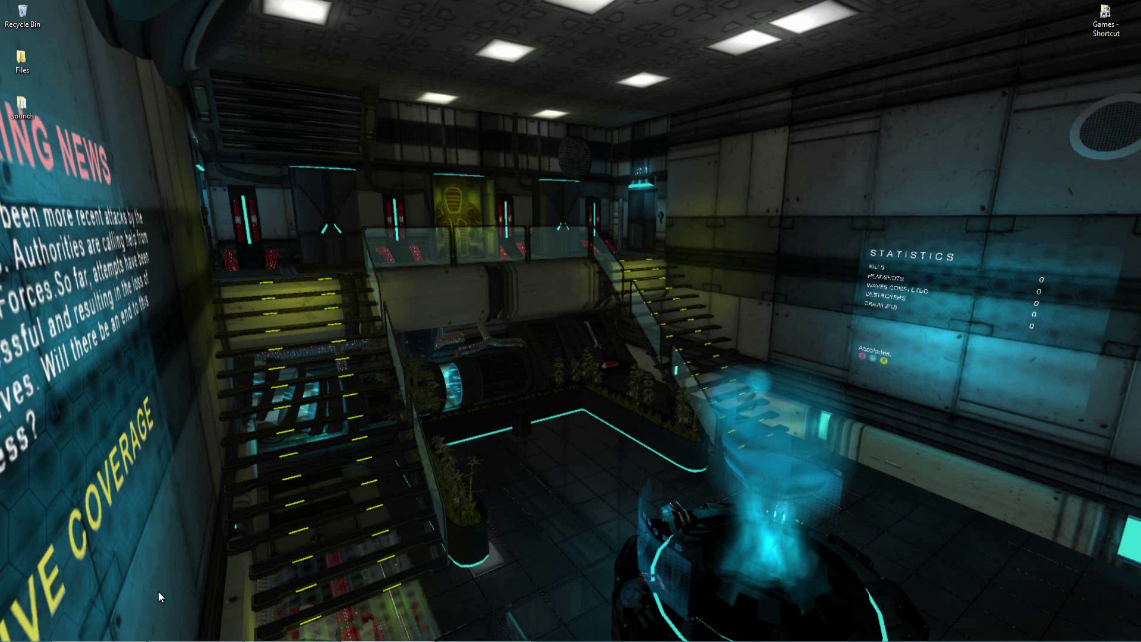
# Step: In Firefox, open the Kontakt 5 Player free download page and its Mac & PC download form
pyautogui.click(195, 592)
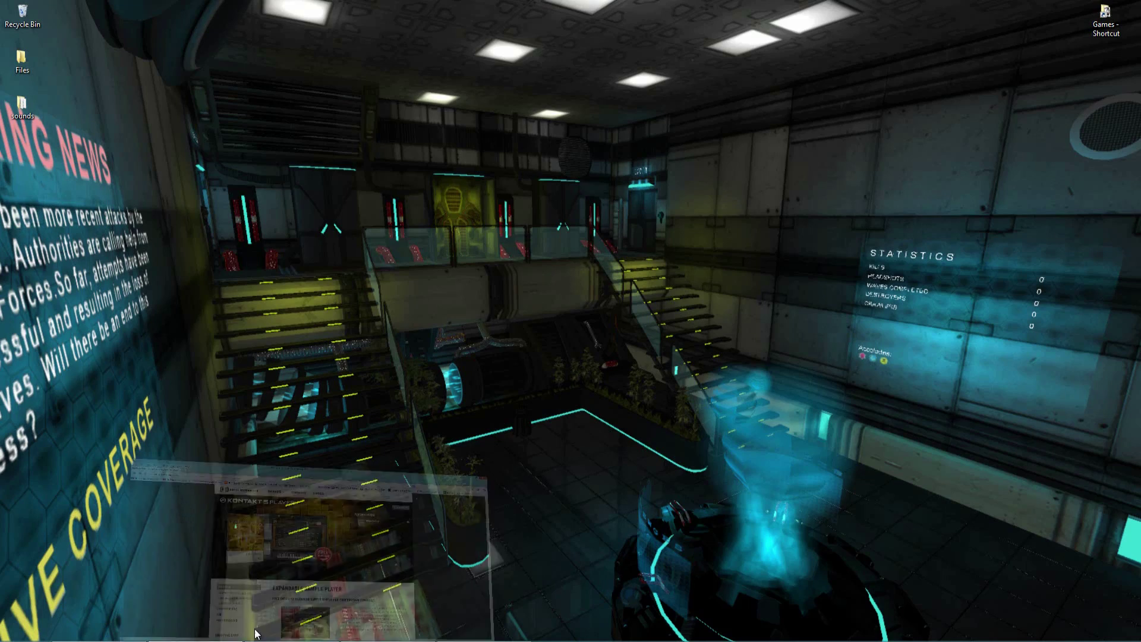
pyautogui.scroll(-4, 624, 402)
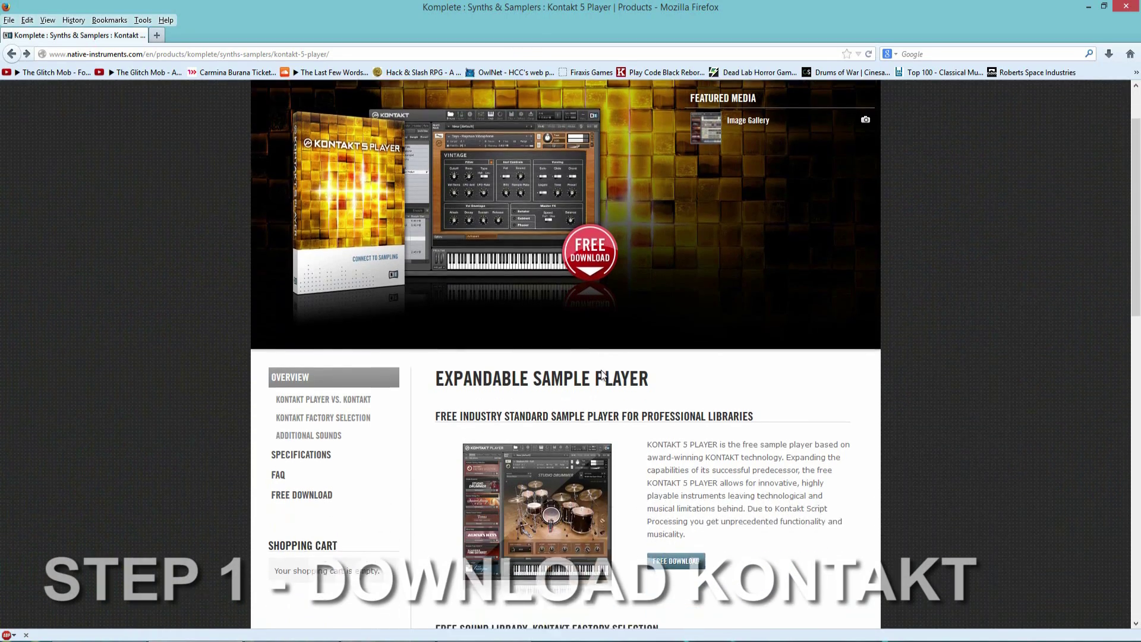
pyautogui.scroll(4, 624, 402)
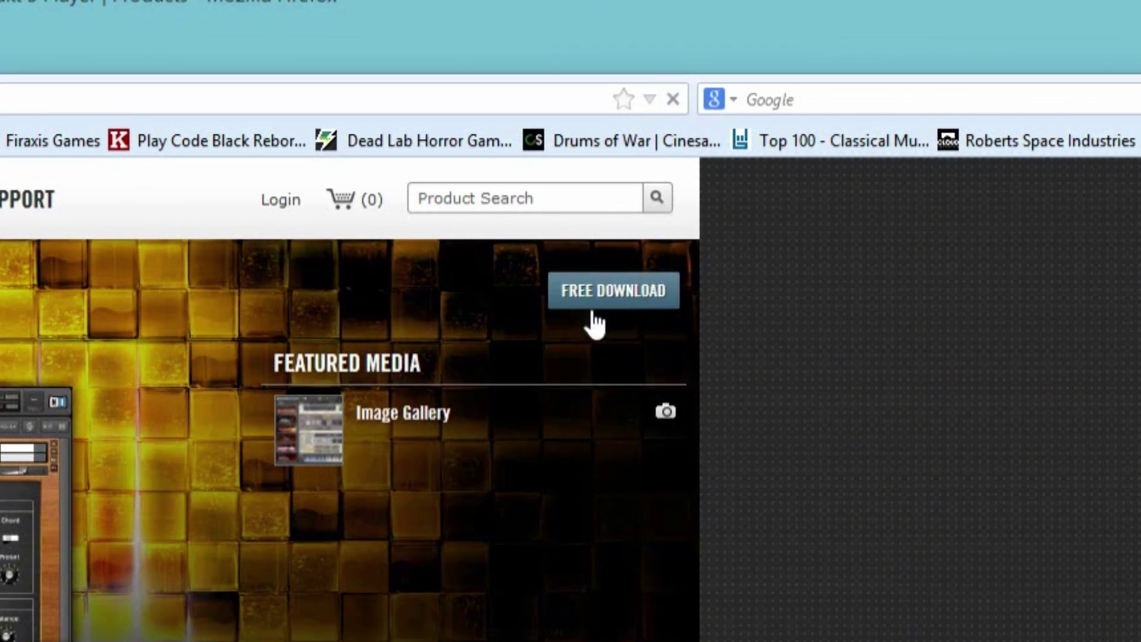
pyautogui.click(835, 143)
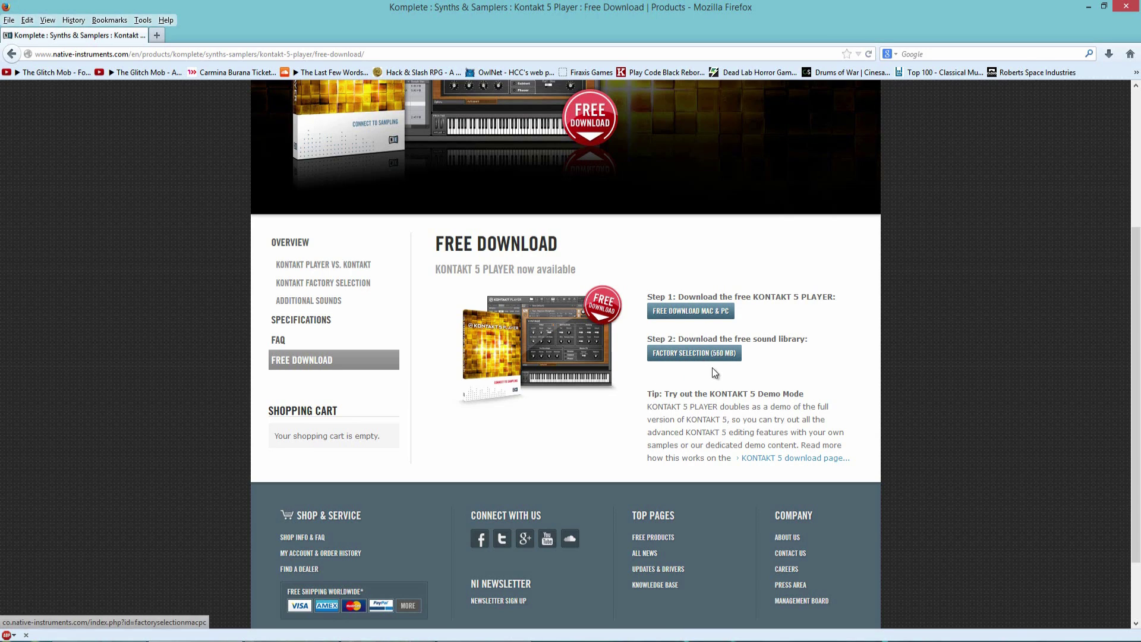
pyautogui.click(693, 309)
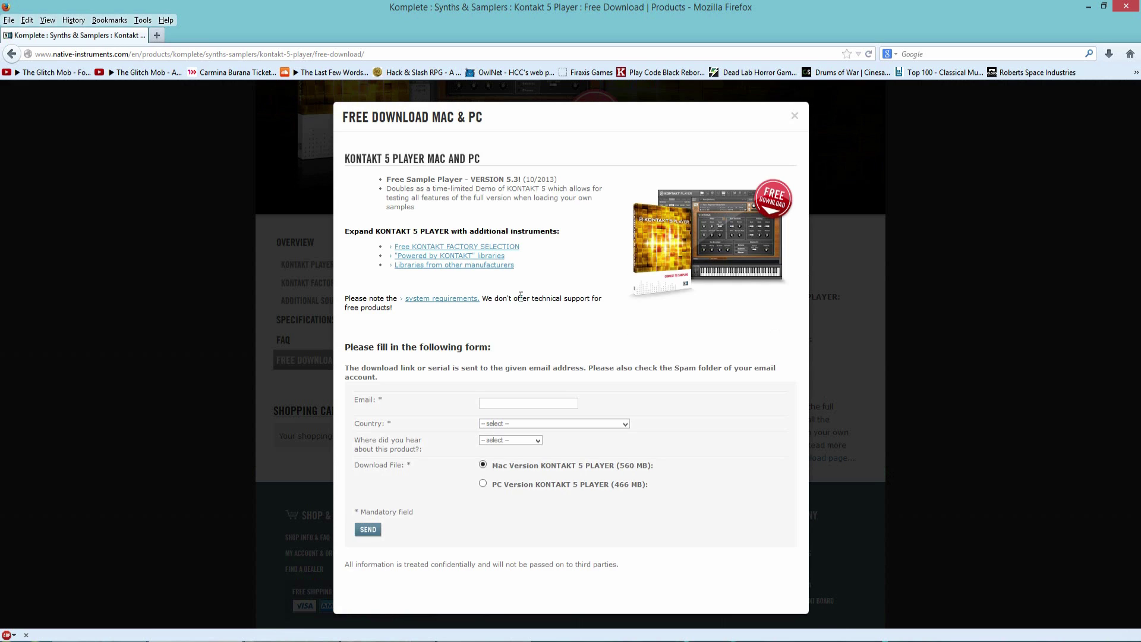
pyautogui.click(542, 401)
pyautogui.click(527, 423)
pyautogui.click(625, 423)
pyautogui.moveTo(451, 459)
pyautogui.mouseDown()
pyautogui.moveTo(356, 438)
pyautogui.moveTo(444, 473)
pyautogui.mouseUp()
pyautogui.click(793, 117)
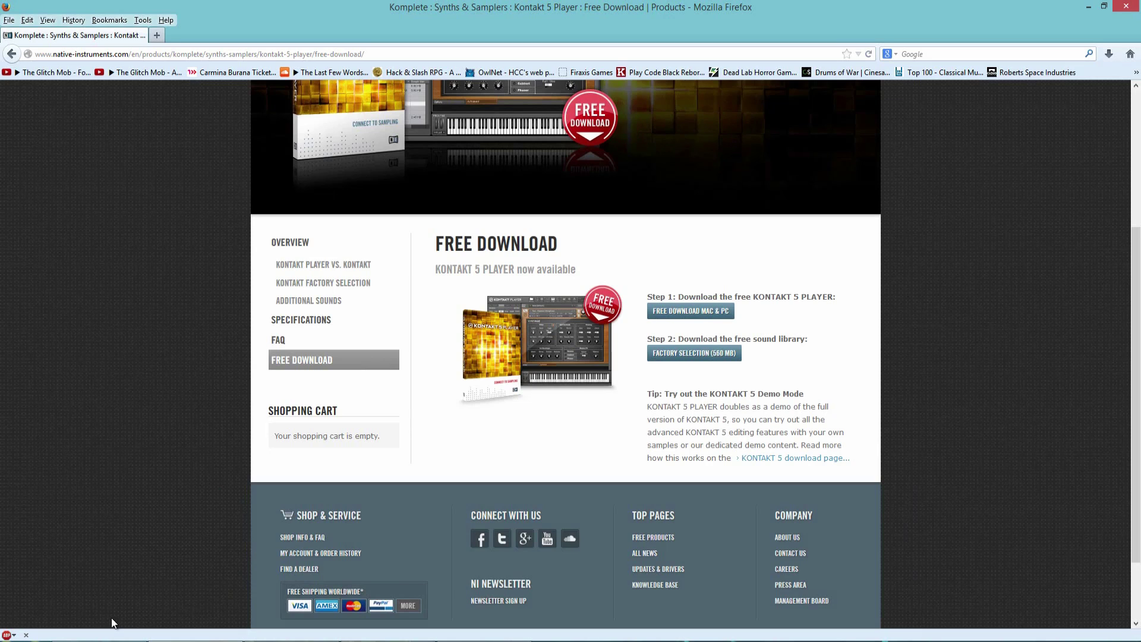
# Step: Switch to the D:\Program Files (x86) window and scroll down to the Native Instruments folder
pyautogui.hotkey('alt', 'Tab')
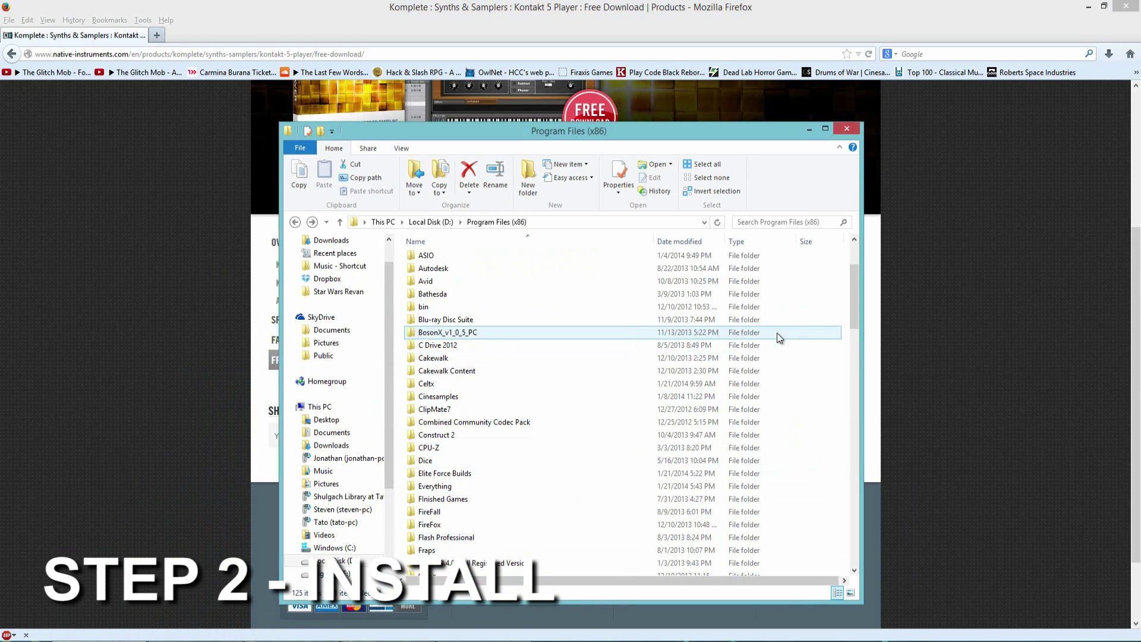
pyautogui.click(630, 436)
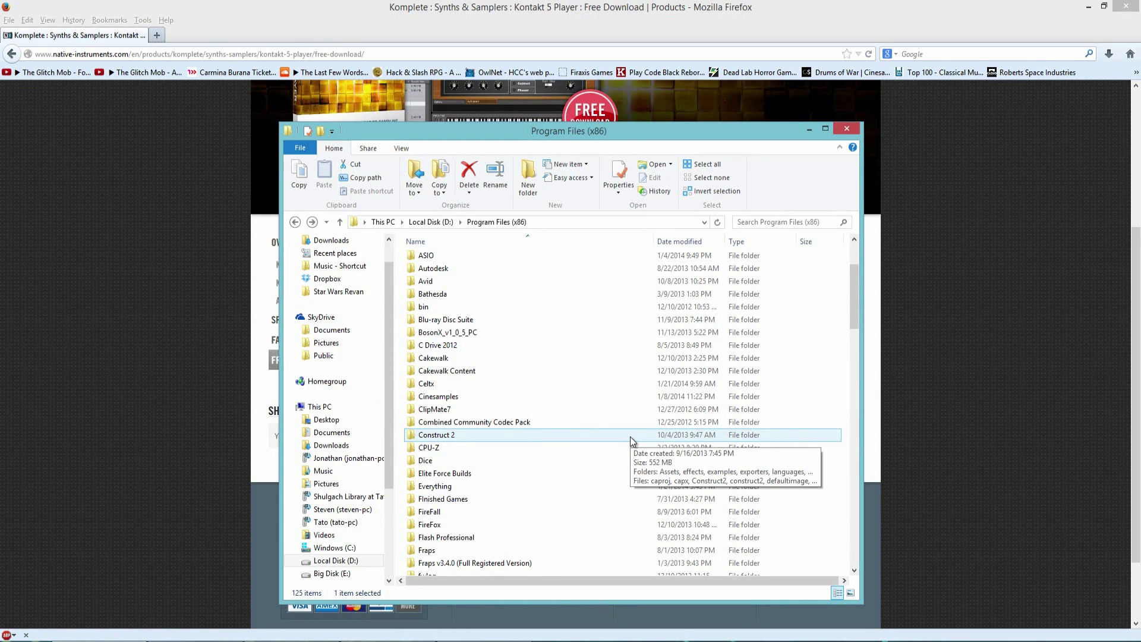
pyautogui.scroll(-5, 630, 437)
pyautogui.scroll(-5, 647, 411)
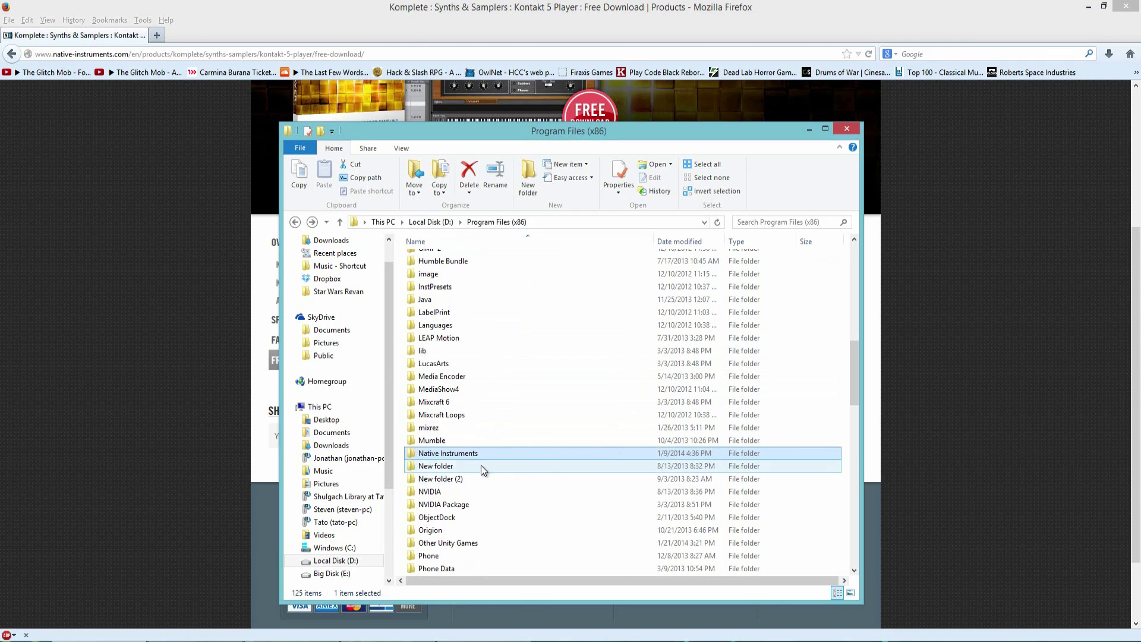
pyautogui.moveTo(469, 455)
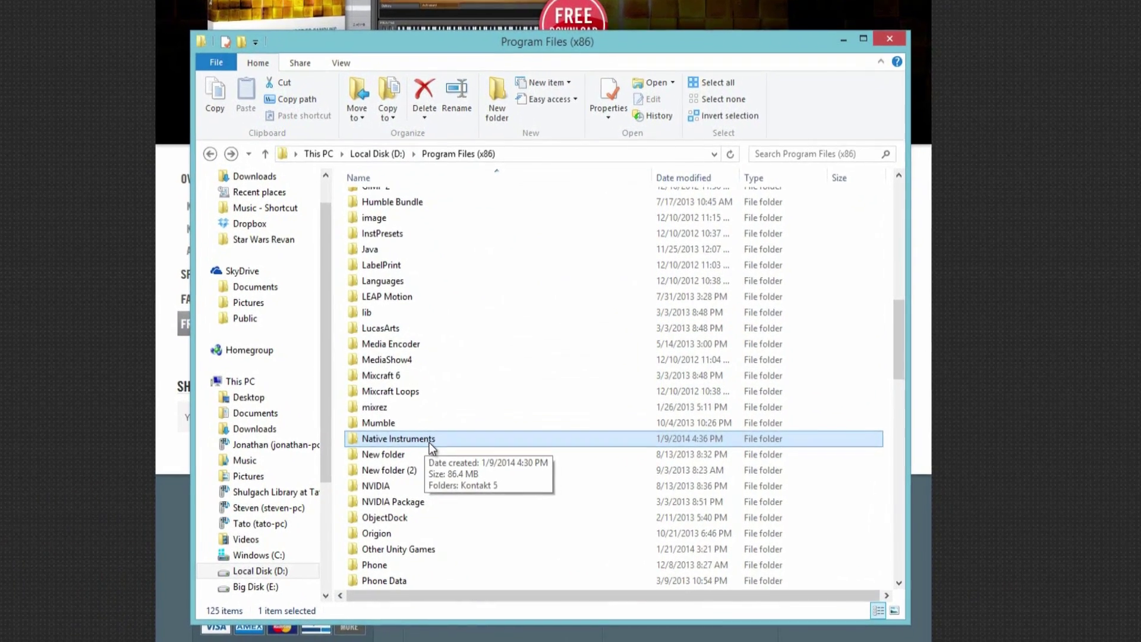
pyautogui.doubleClick(469, 454)
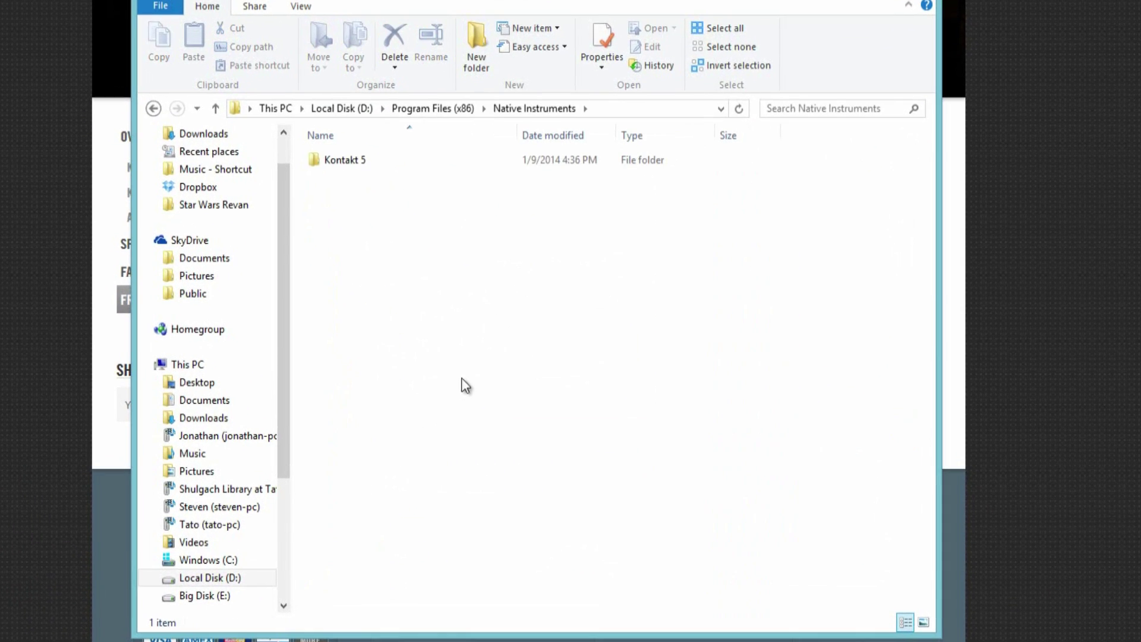
pyautogui.click(356, 159)
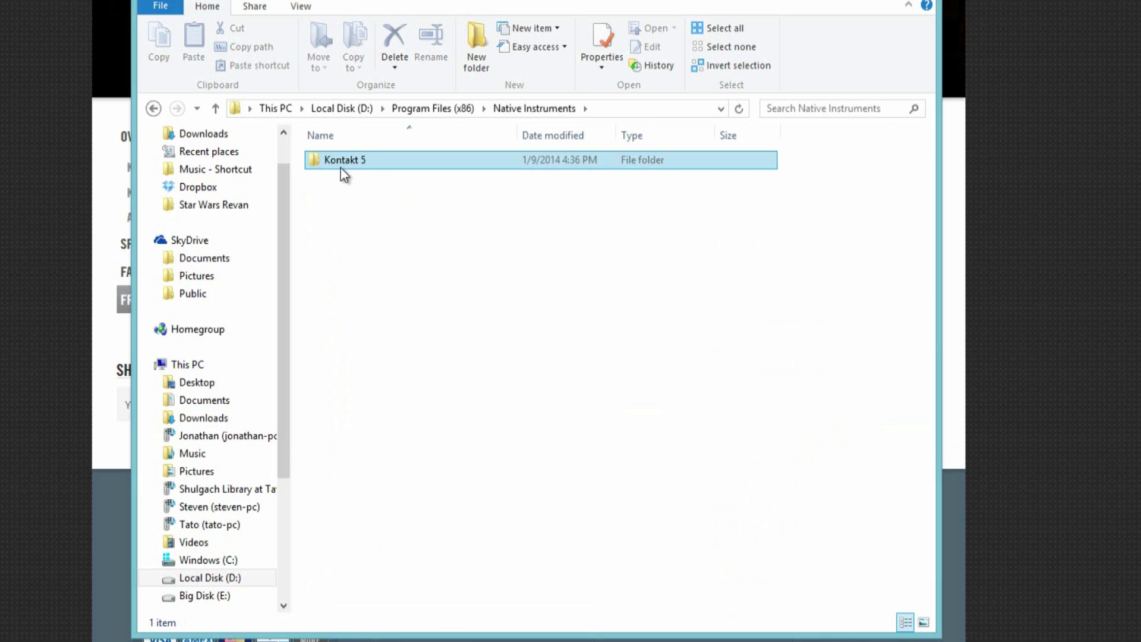
pyautogui.doubleClick(355, 161)
pyautogui.doubleClick(360, 160)
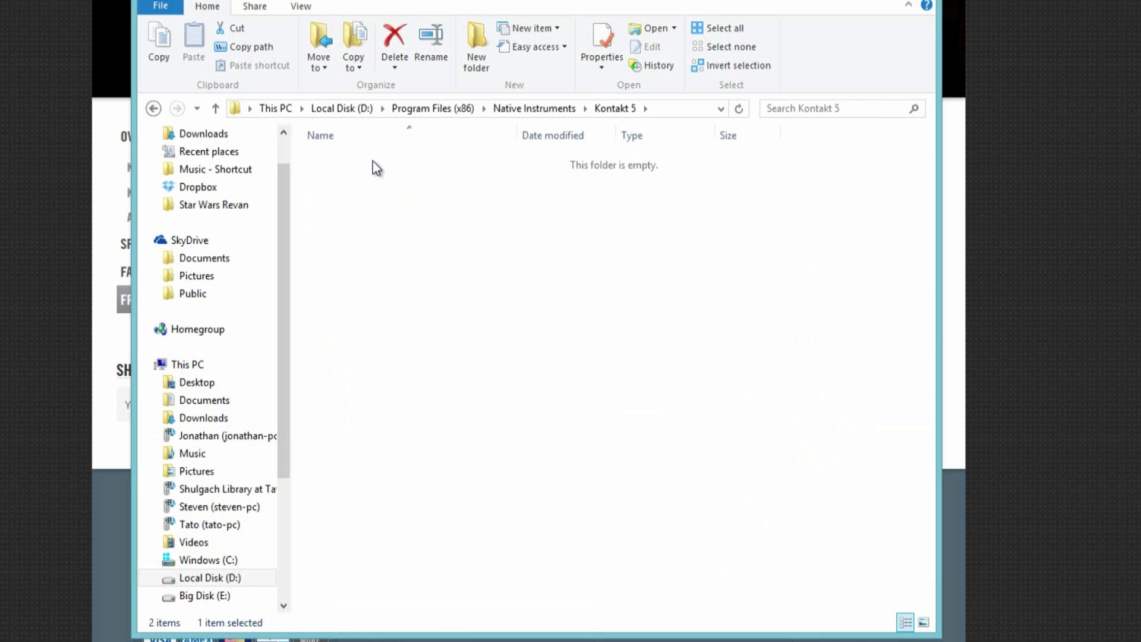
pyautogui.press('BackSpace')
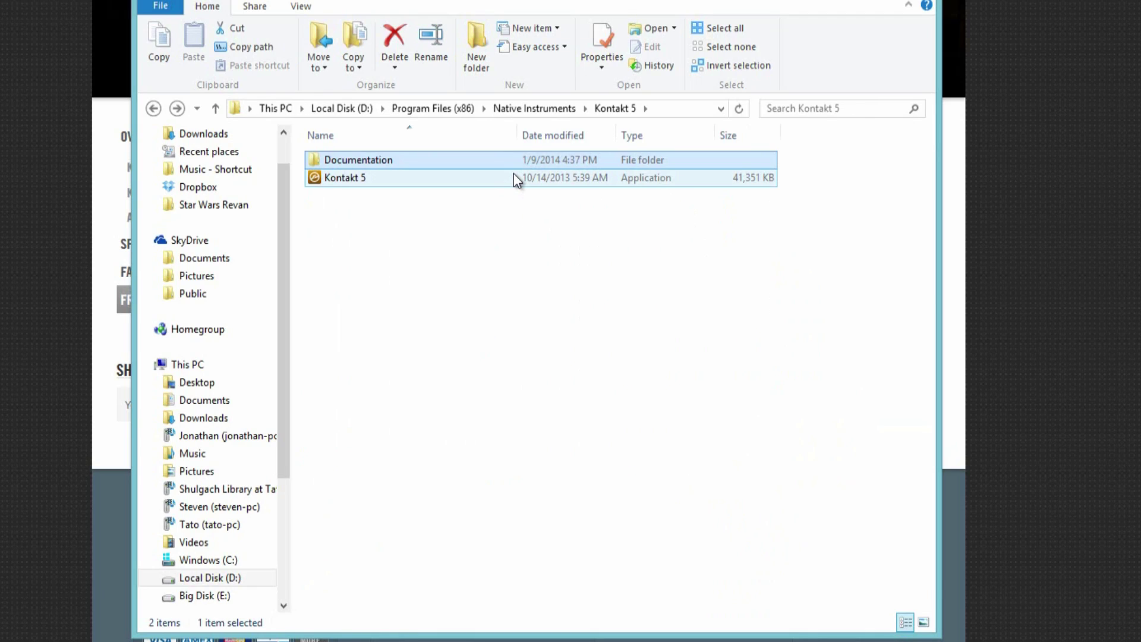
pyautogui.click(389, 194)
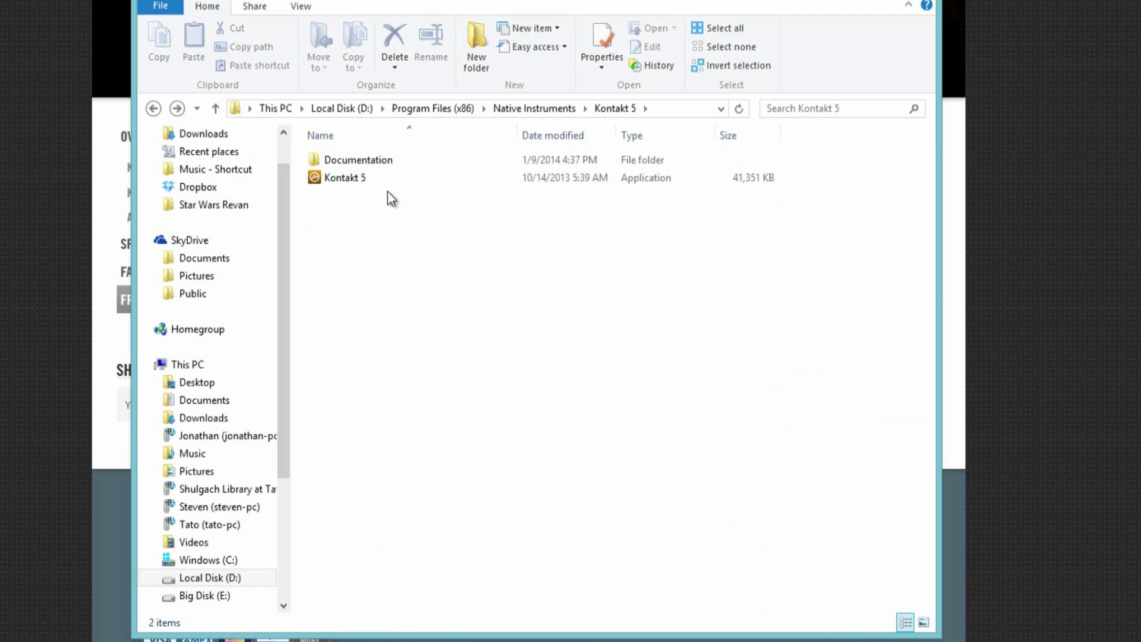
pyautogui.click(352, 180)
pyautogui.doubleClick(367, 160)
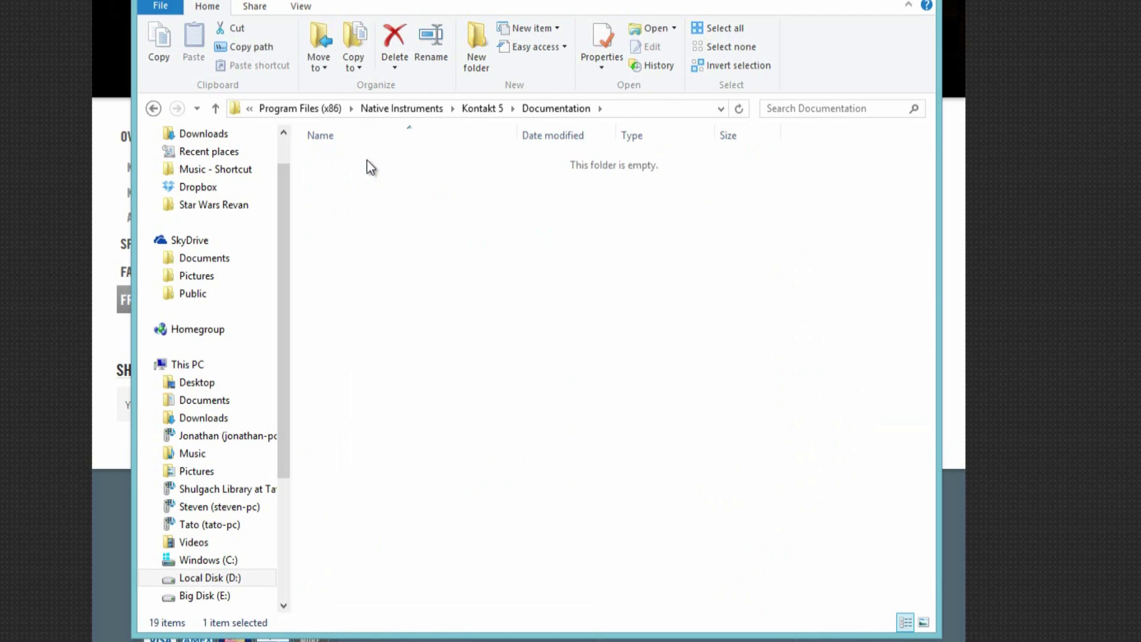
pyautogui.doubleClick(368, 160)
pyautogui.press('BackSpace')
pyautogui.press('BackSpace')
pyautogui.press('BackSpace')
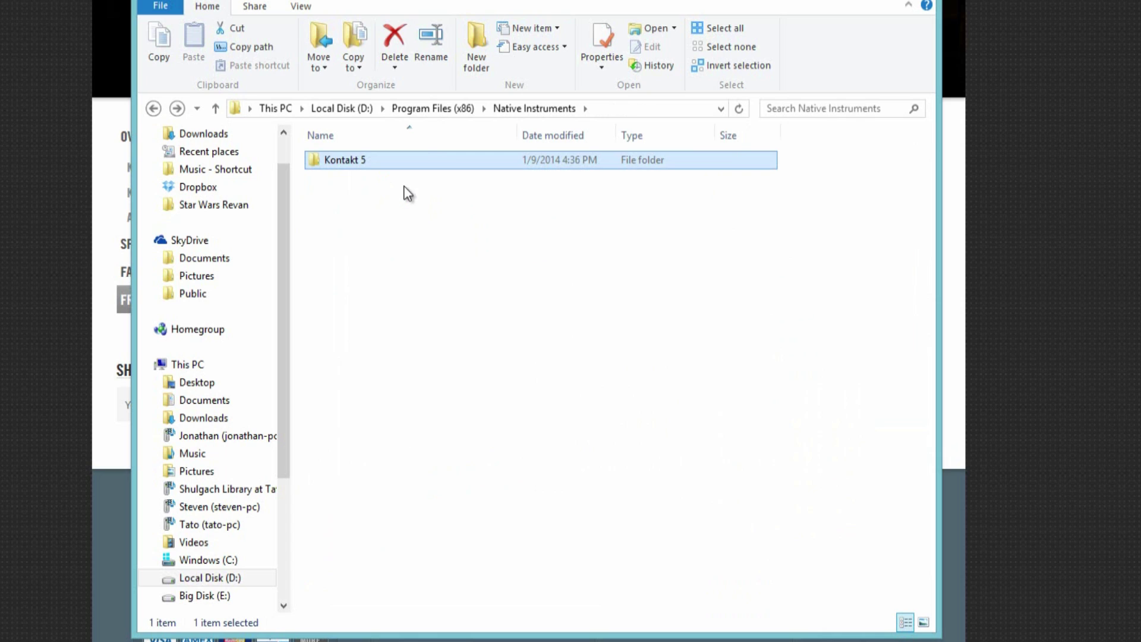
pyautogui.press('BackSpace')
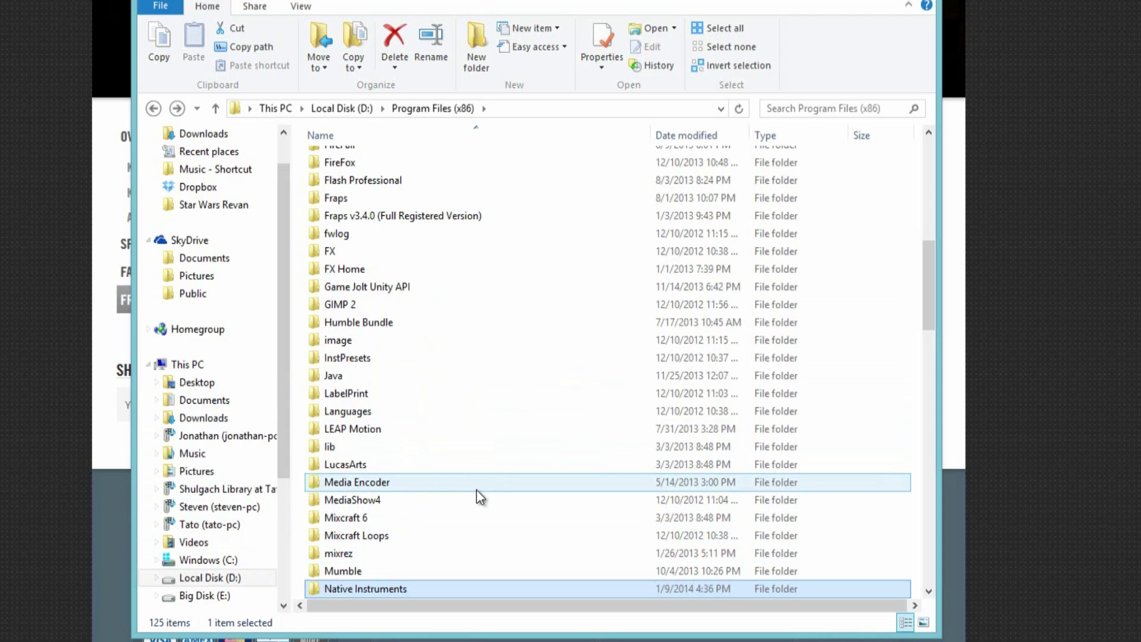
# Step: Drag the File Explorer window's edges outward to widen it
pyautogui.moveTo(473, 491)
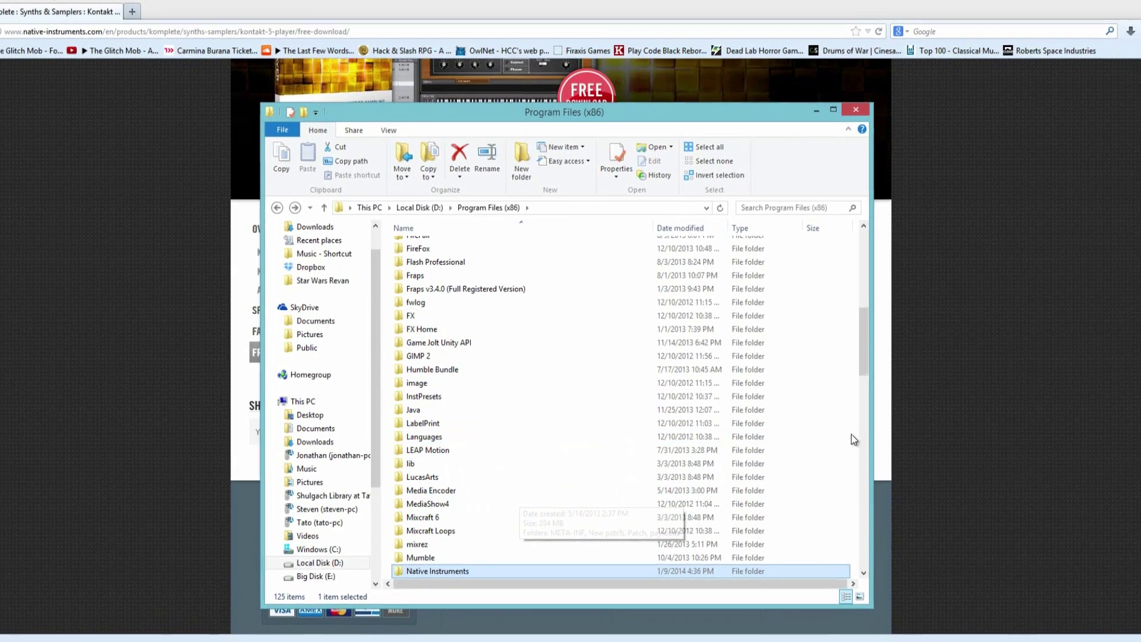
pyautogui.click(852, 445)
pyautogui.moveTo(889, 413); pyautogui.dragTo(932, 414)
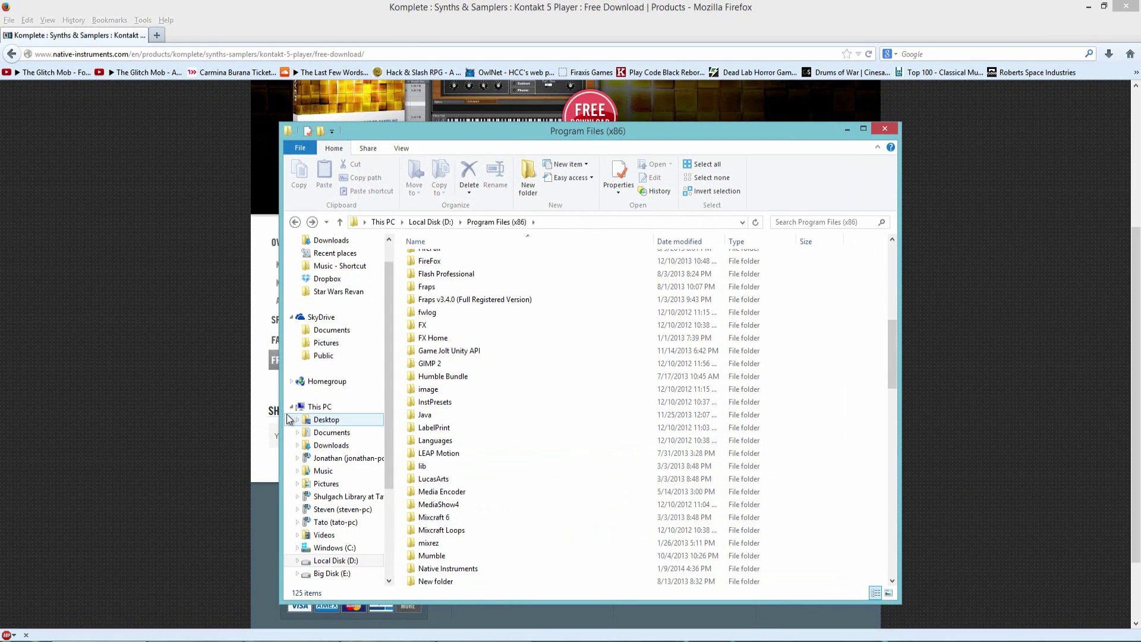
pyautogui.moveTo(280, 420); pyautogui.dragTo(233, 420)
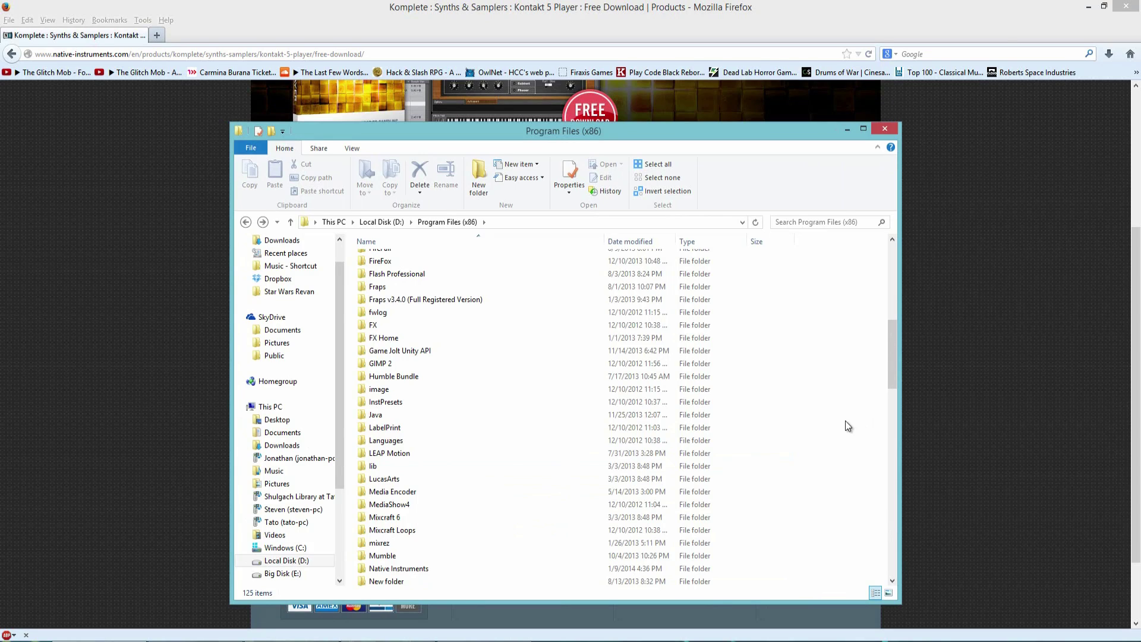
# Step: Scroll back up the Program Files (x86) list and open the Cakewalk folder
pyautogui.scroll(-1, 820, 424)
pyautogui.scroll(4, 743, 427)
pyautogui.scroll(2, 675, 428)
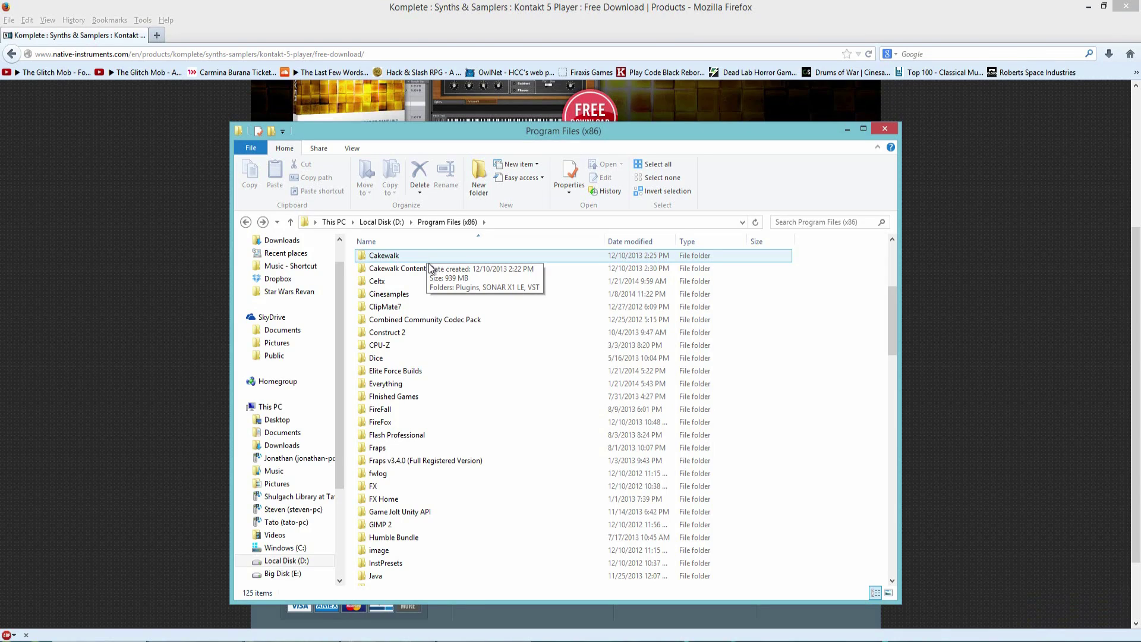
pyautogui.click(387, 259)
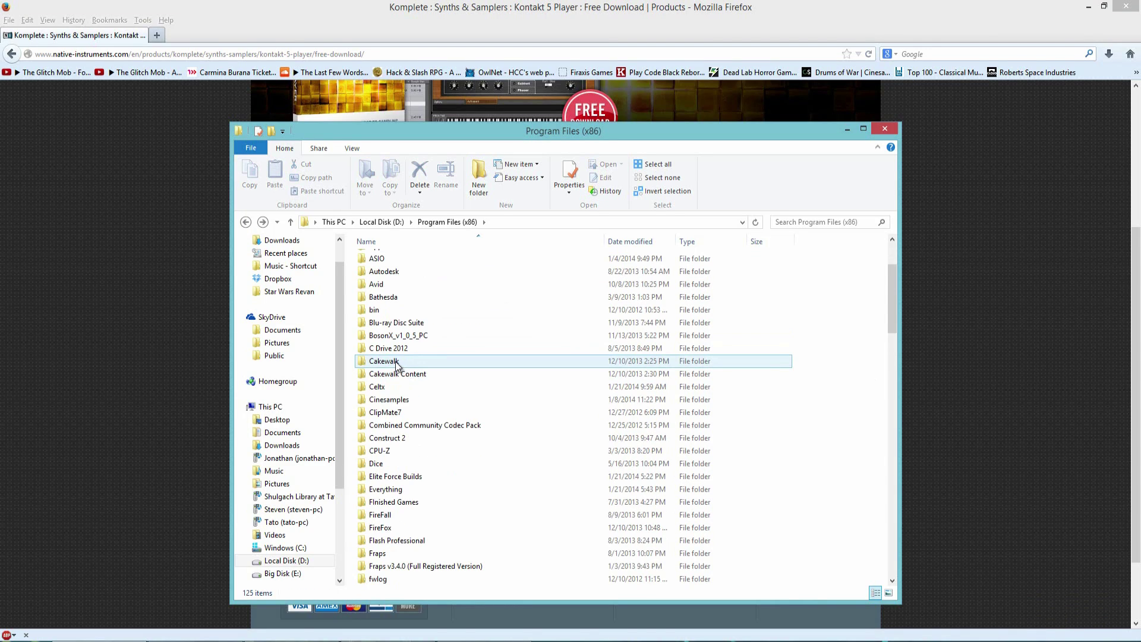
pyautogui.doubleClick(395, 361)
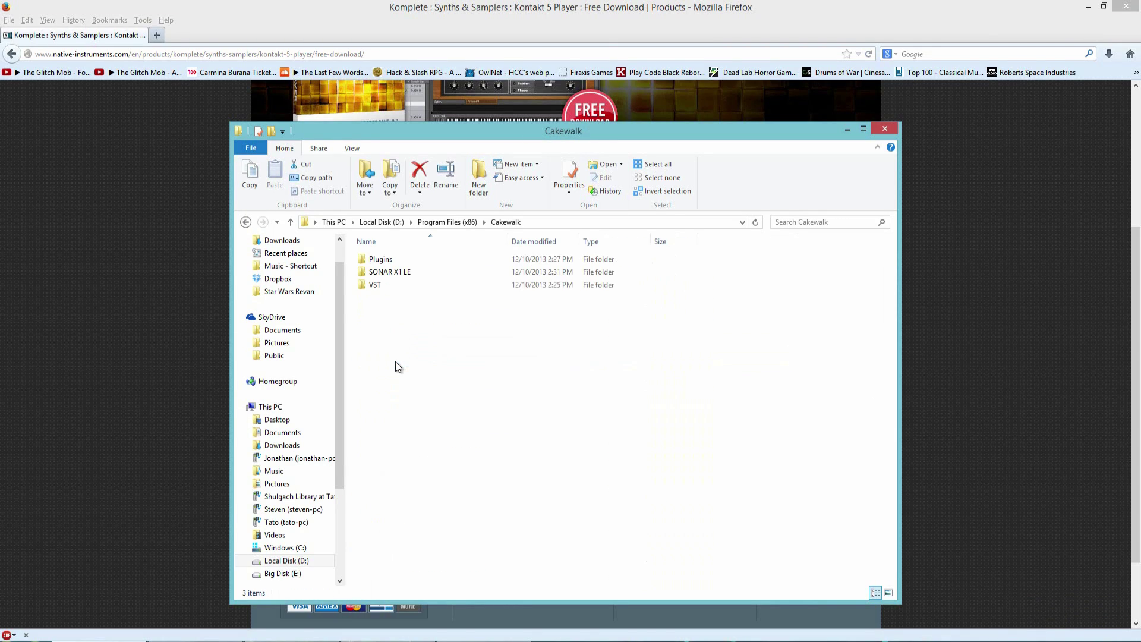
# Step: Browse into VST\Vstplugins to view the Kontakt 5 .dll files, then go back up
pyautogui.doubleClick(383, 288)
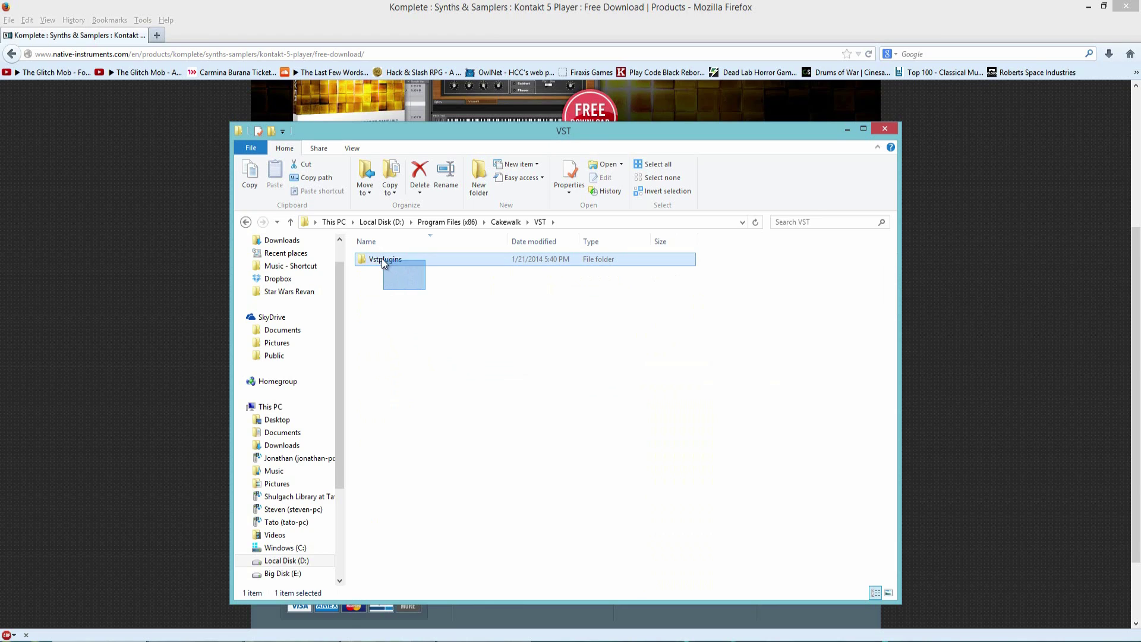
pyautogui.moveTo(382, 258); pyautogui.dragTo(385, 277)
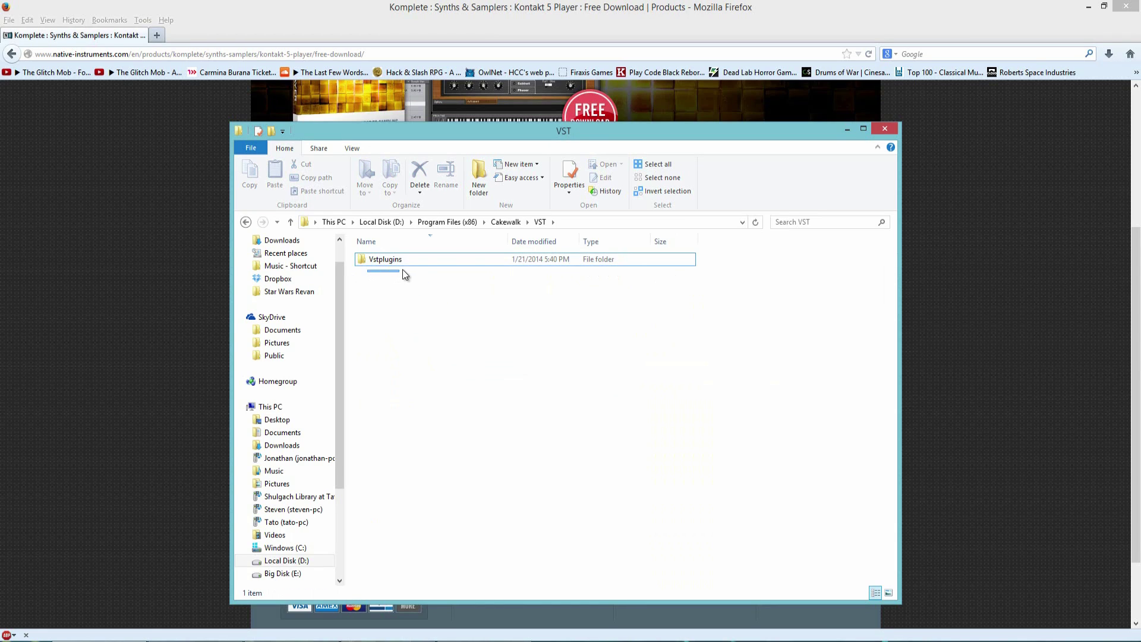
pyautogui.moveTo(404, 266); pyautogui.dragTo(401, 276)
pyautogui.doubleClick(380, 260)
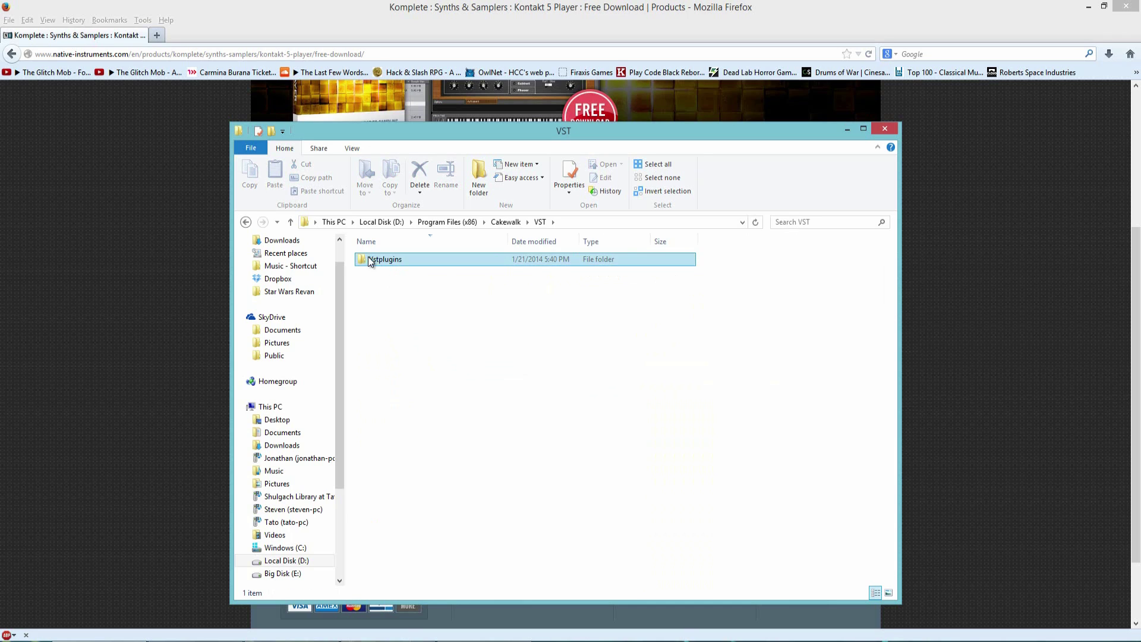
pyautogui.moveTo(472, 410); pyautogui.dragTo(400, 358)
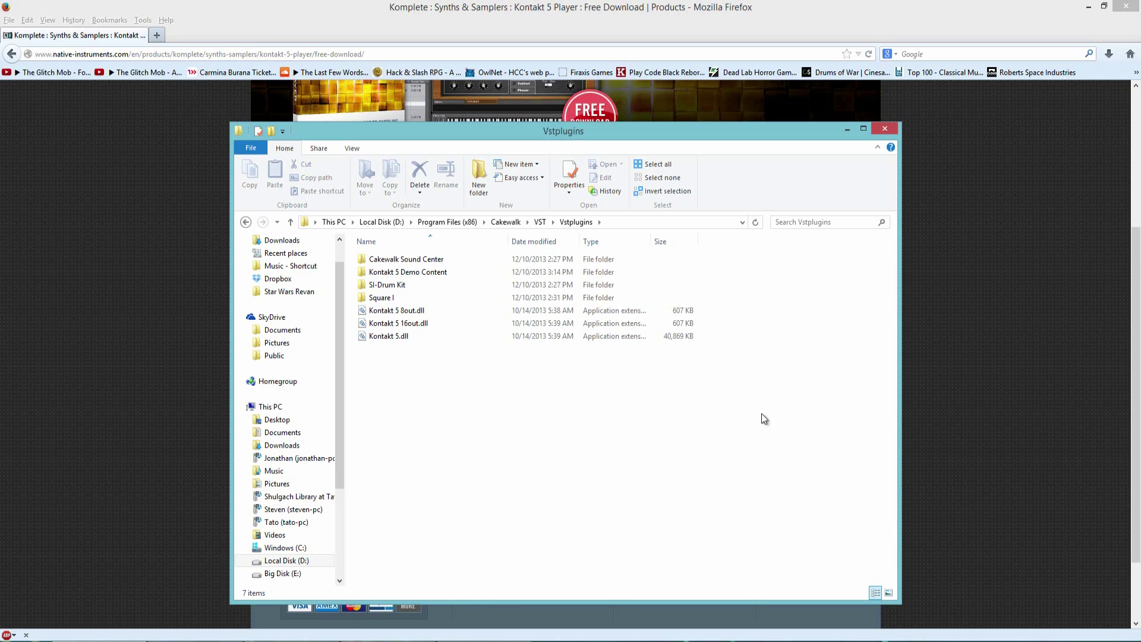
pyautogui.moveTo(762, 414); pyautogui.dragTo(784, 372)
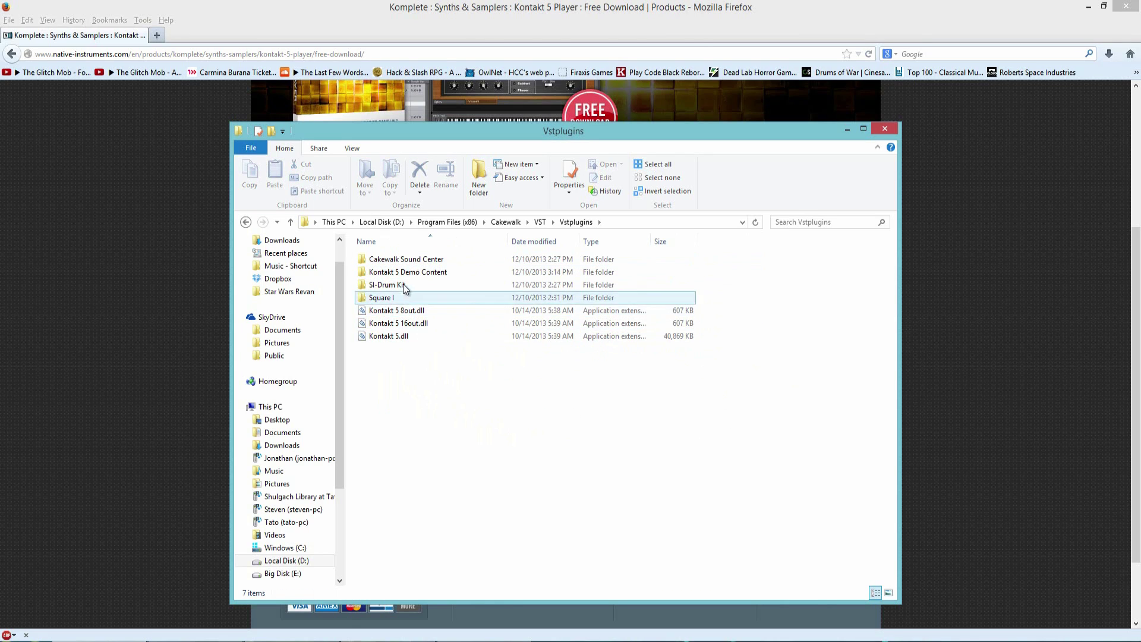
pyautogui.press('BackSpace')
pyautogui.press('BackSpace')
pyautogui.press('BackSpace')
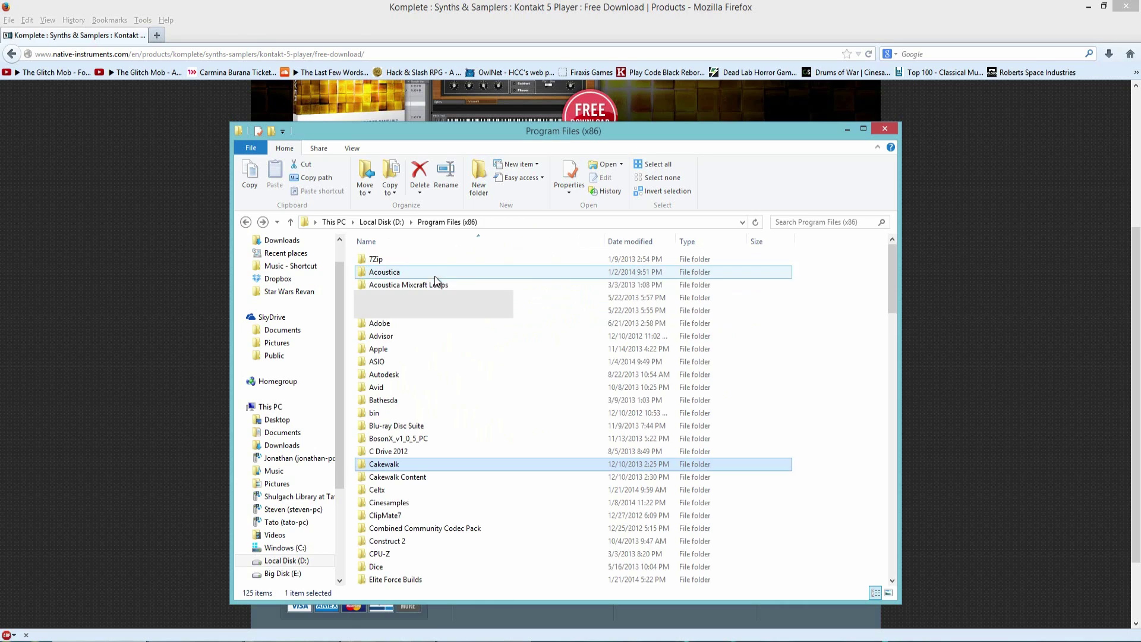
# Step: Look inside the Cinesamples folder, return to Program Files (x86) and clear the selection
pyautogui.scroll(-1, 517, 333)
pyautogui.scroll(-4, 523, 360)
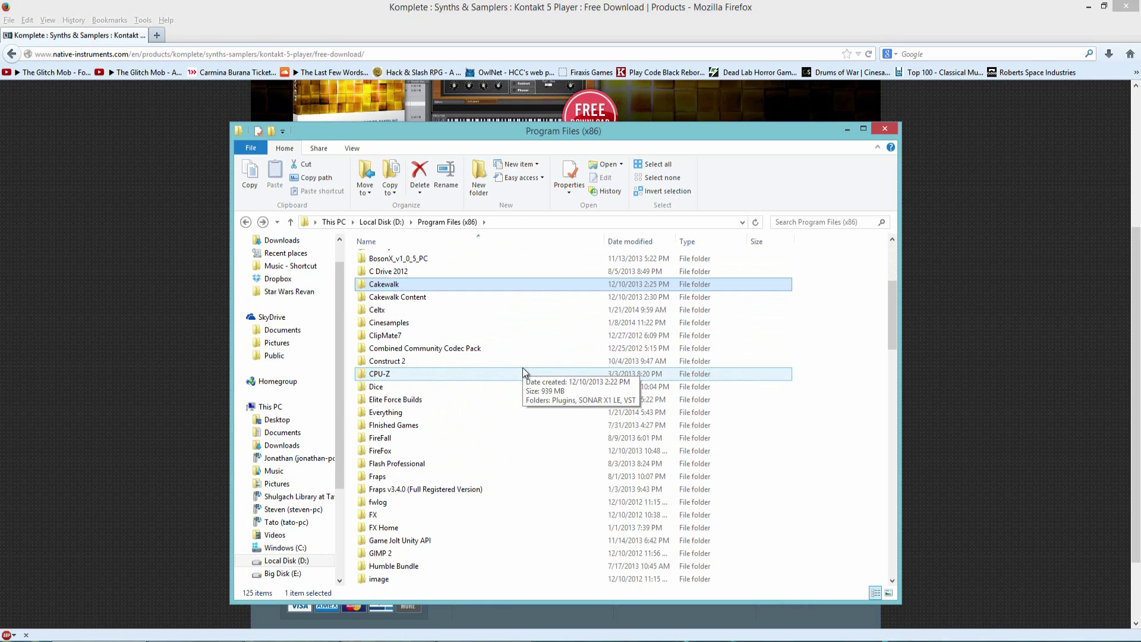
pyautogui.doubleClick(405, 324)
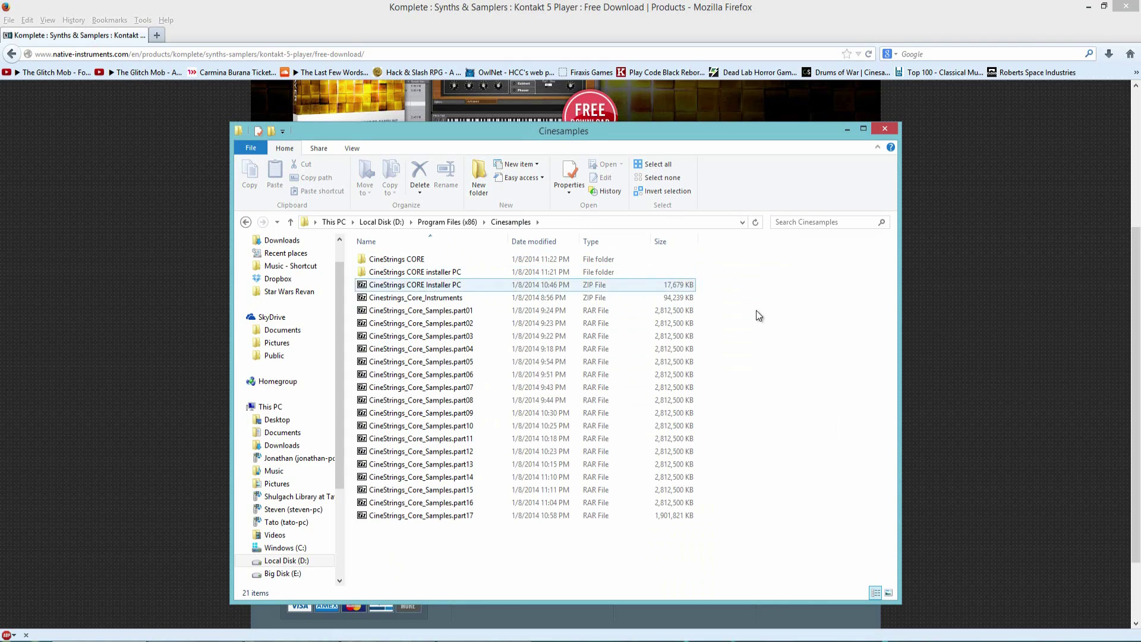
pyautogui.press('BackSpace')
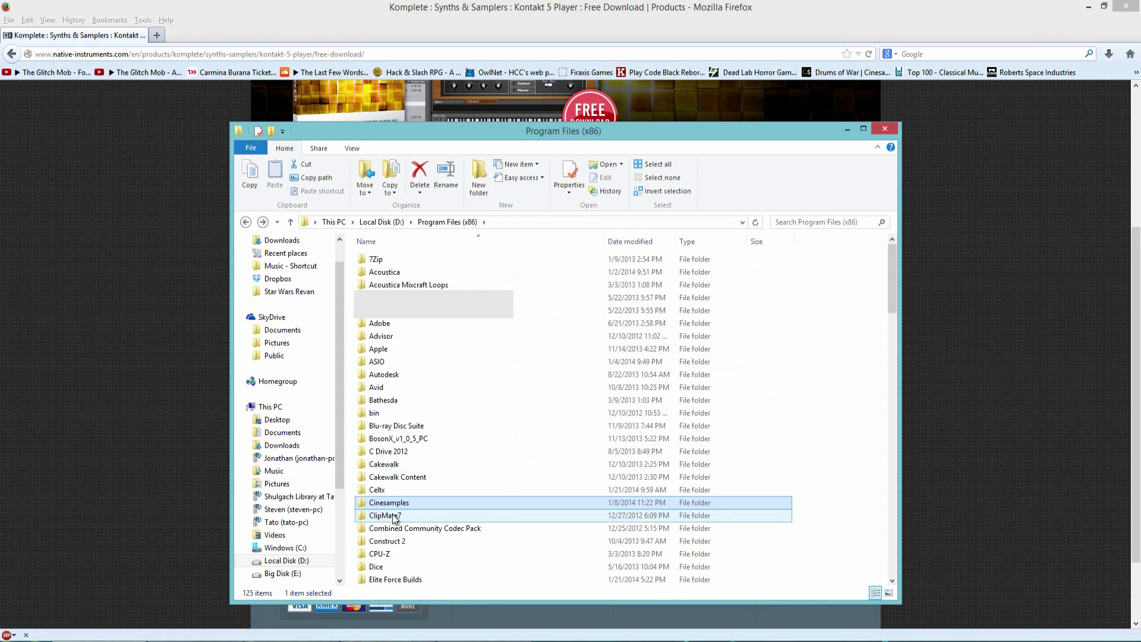
pyautogui.moveTo(401, 509)
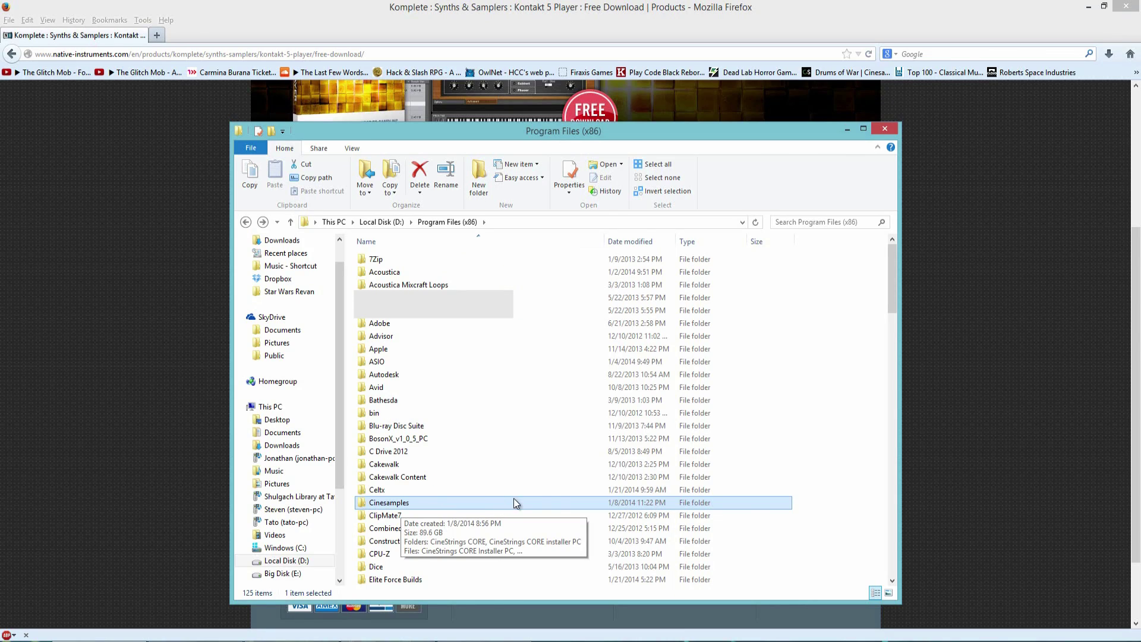
pyautogui.click(825, 503)
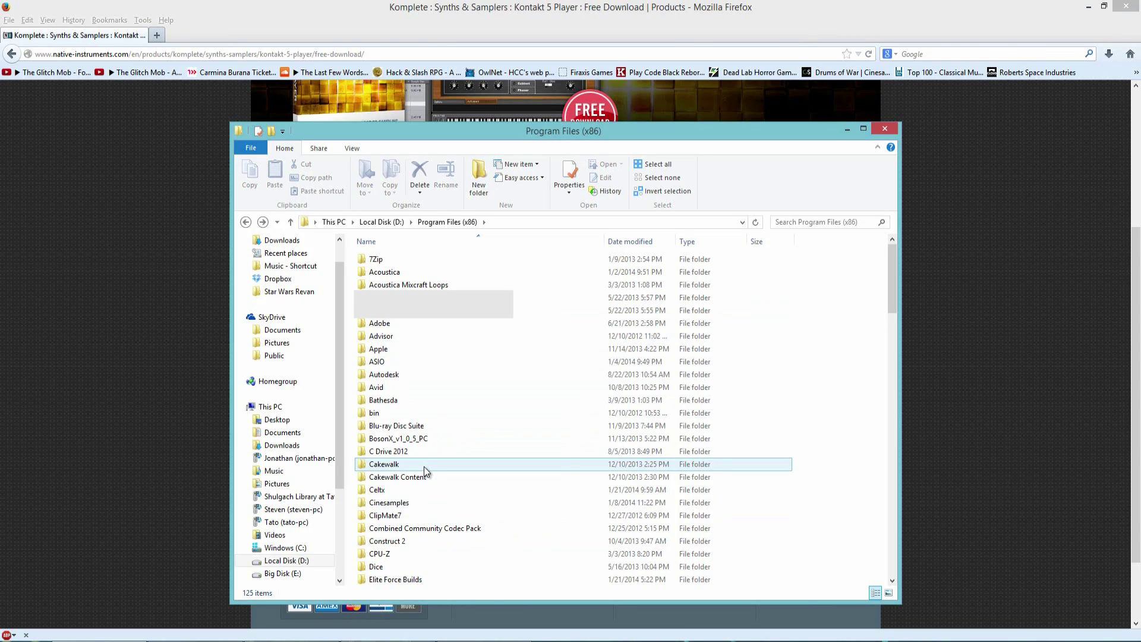
pyautogui.moveTo(423, 466)
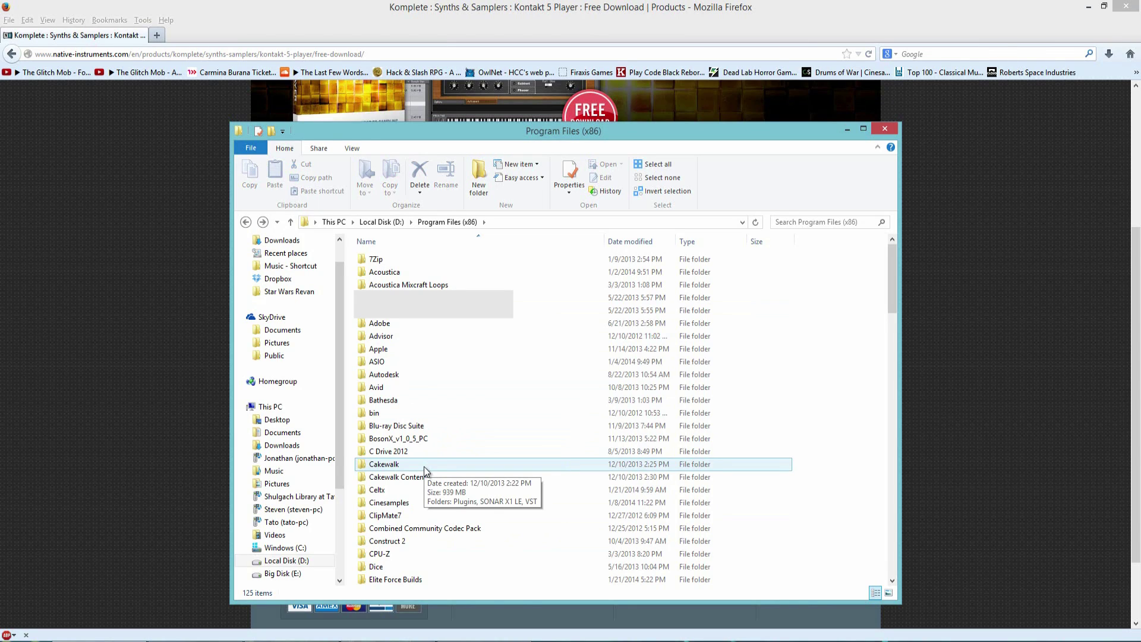
# Step: Revisit Cakewalk\VST\Vstplugins to mark the Kontakt plugin files, then return to Firefox's download page
pyautogui.doubleClick(424, 466)
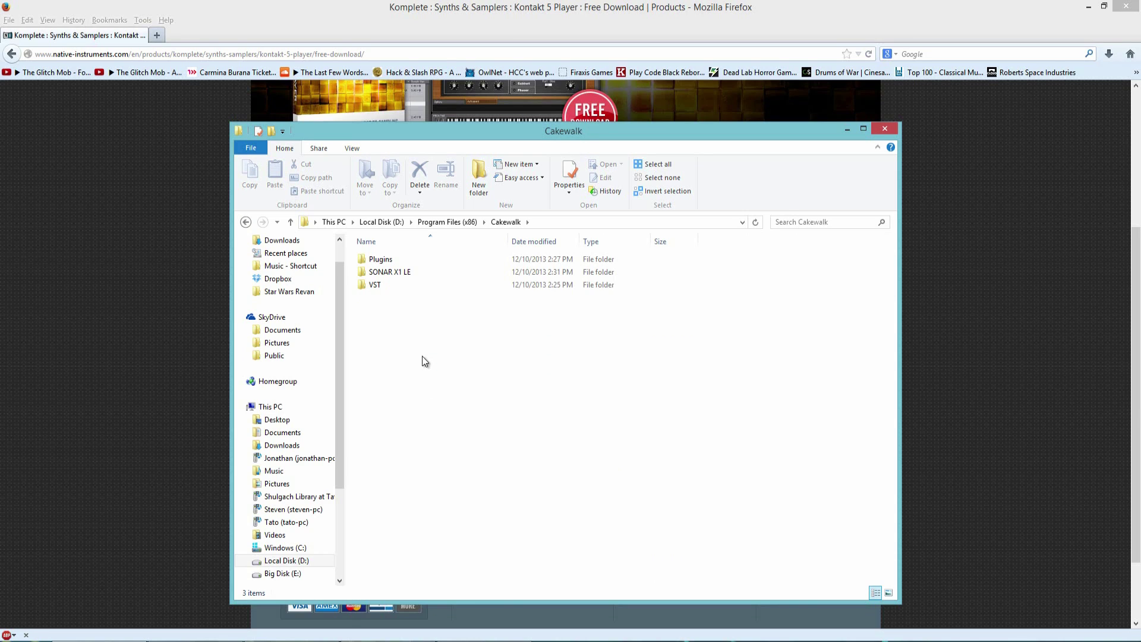
pyautogui.doubleClick(394, 288)
pyautogui.doubleClick(392, 259)
pyautogui.moveTo(493, 412); pyautogui.dragTo(455, 408)
pyautogui.press('BackSpace')
pyautogui.press('BackSpace')
pyautogui.press('BackSpace')
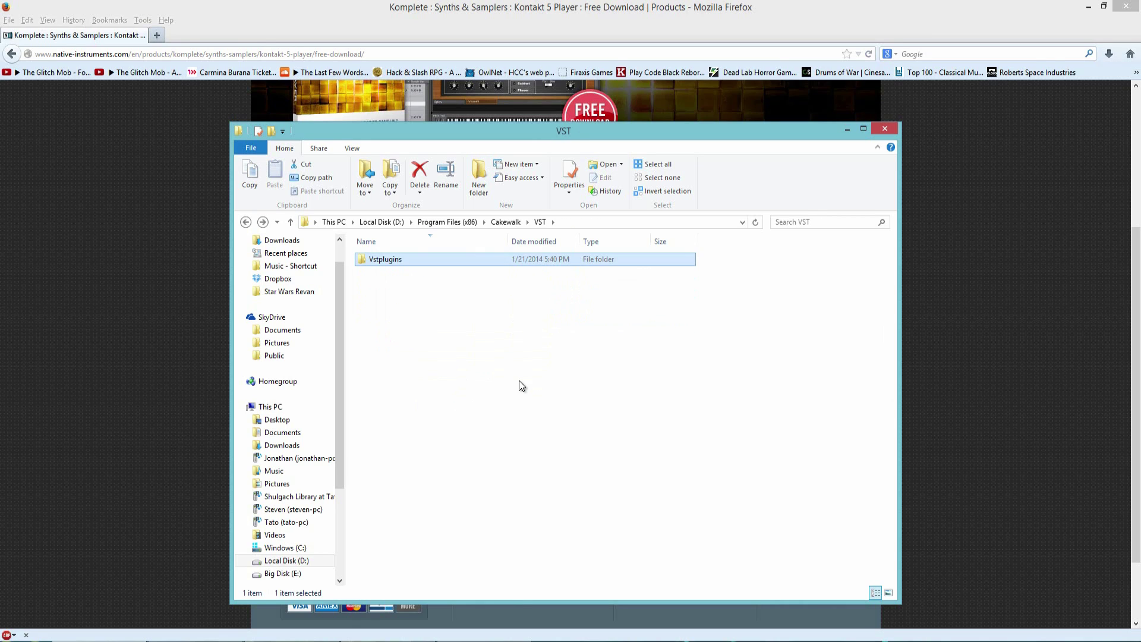
pyautogui.click(201, 379)
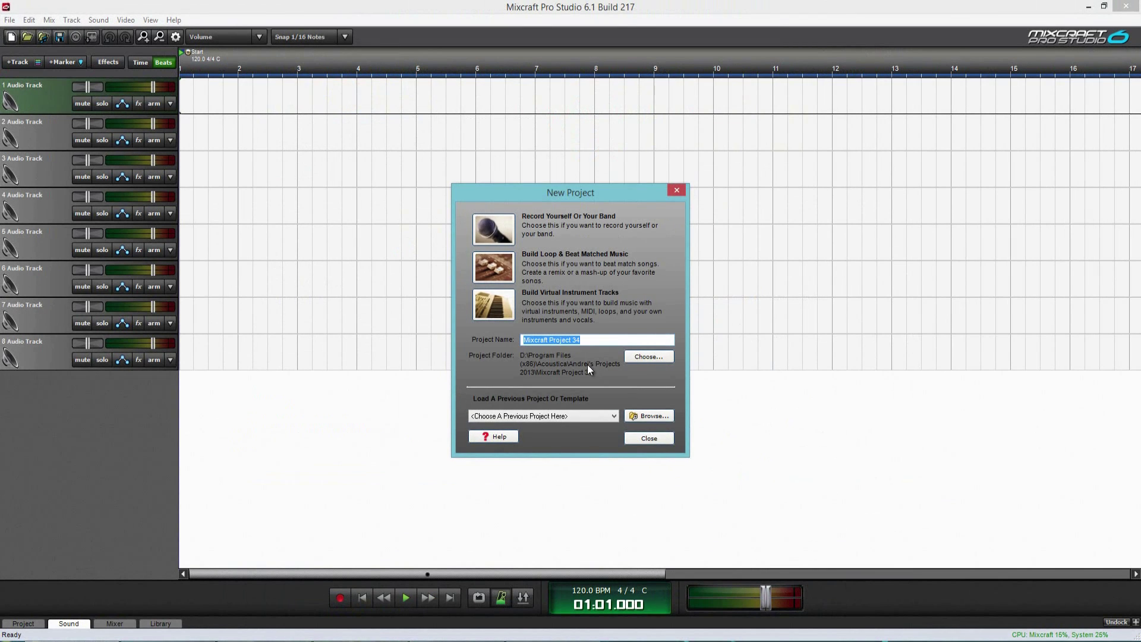
# Step: Start Mixcraft Project 34 as an empty project and inspect track 1's context menu
pyautogui.press('Escape')
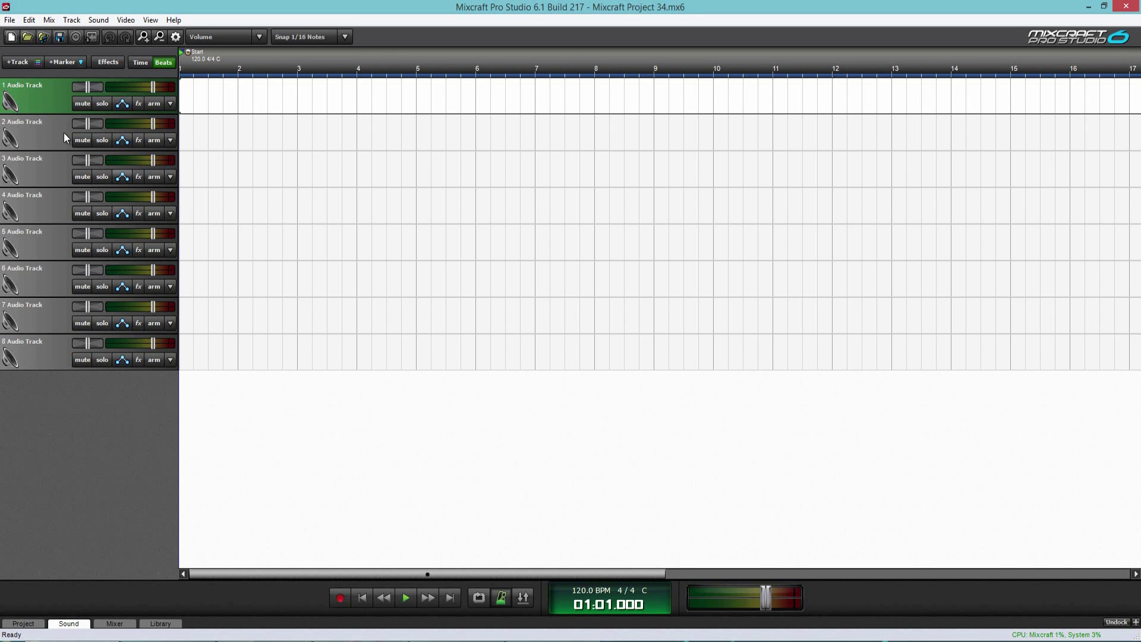
pyautogui.rightClick(58, 94)
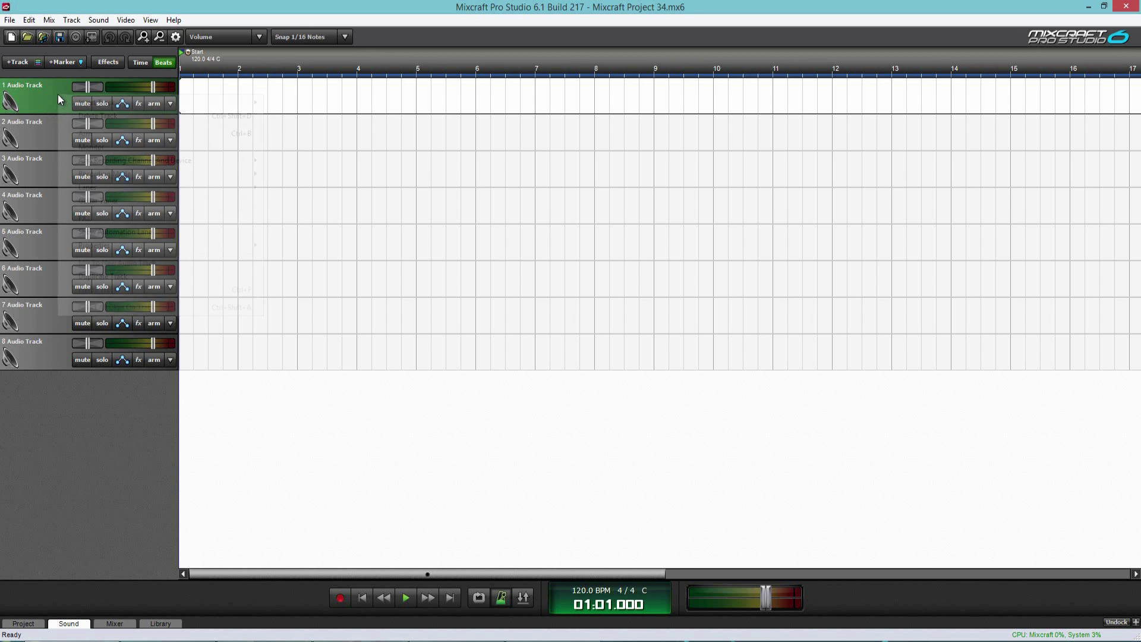
pyautogui.click(51, 97)
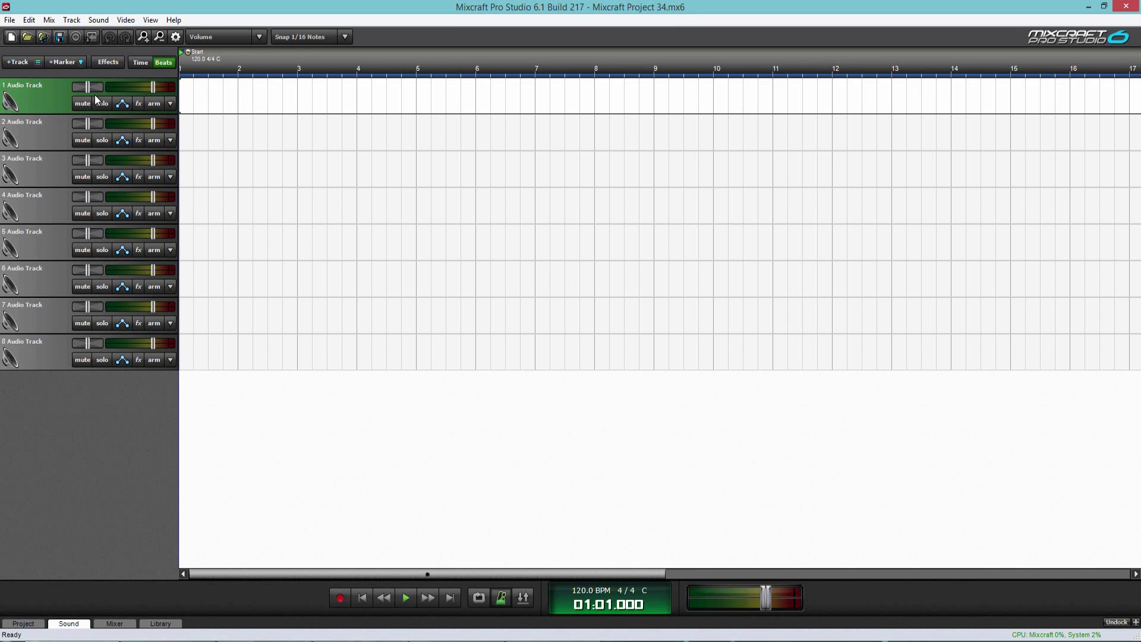
pyautogui.click(10, 20)
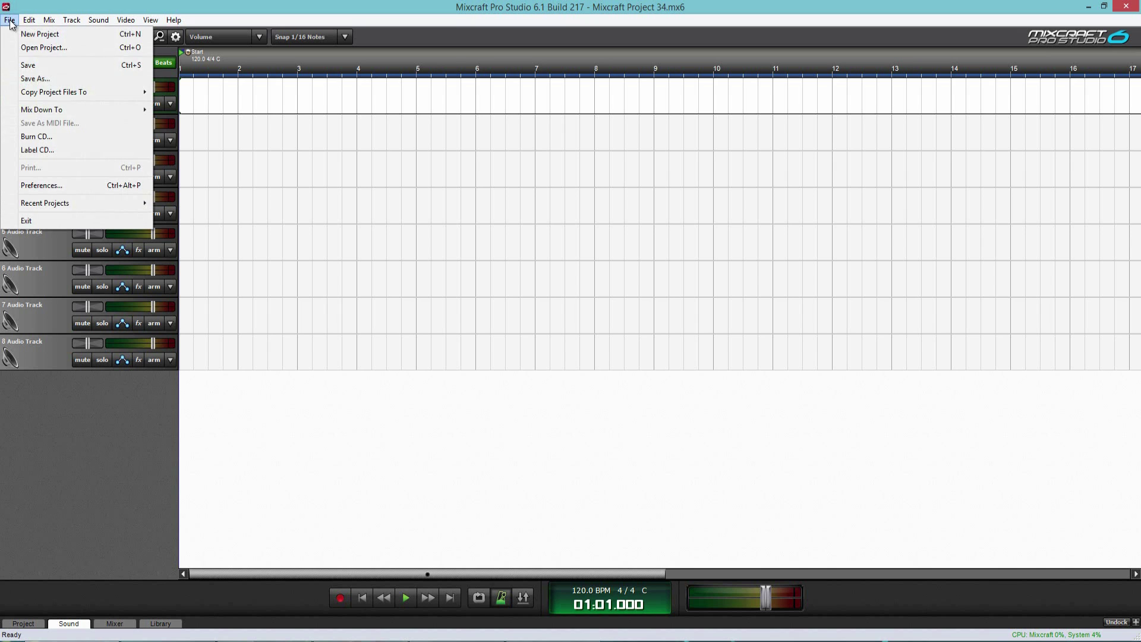
pyautogui.click(74, 185)
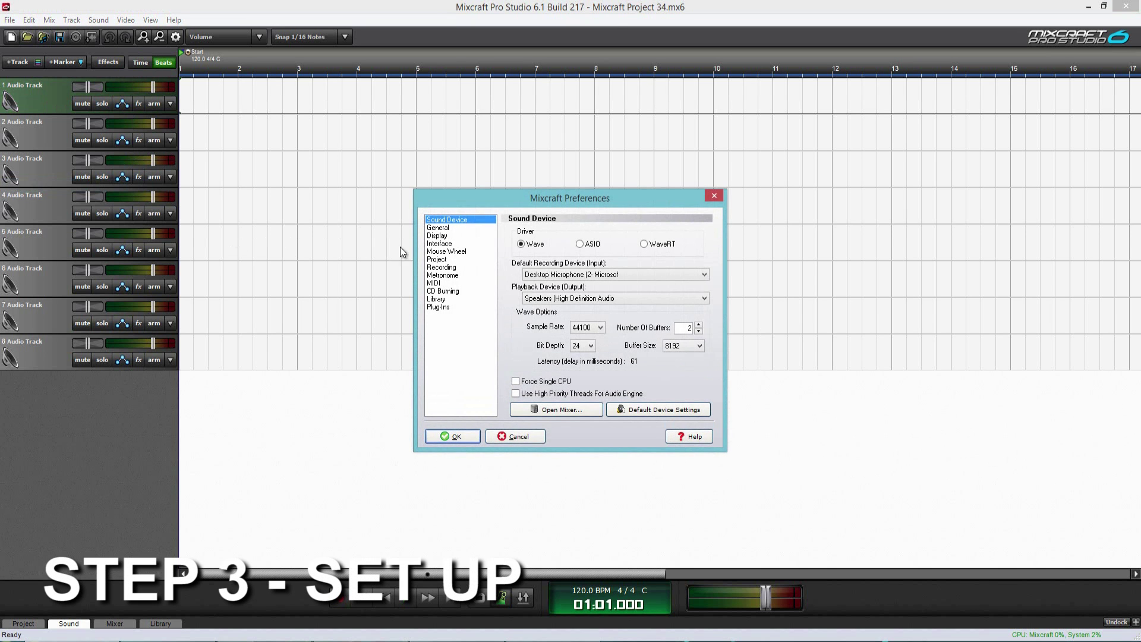
pyautogui.click(447, 300)
pyautogui.click(449, 306)
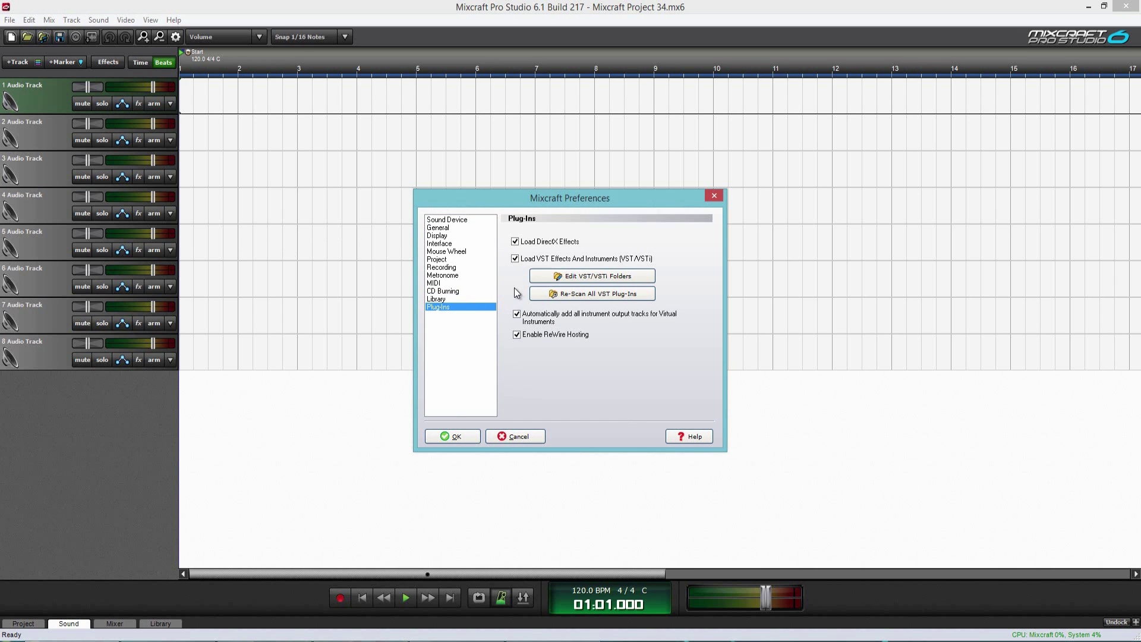
pyautogui.click(597, 278)
pyautogui.moveTo(572, 244)
pyautogui.mouseDown()
pyautogui.moveTo(620, 260)
pyautogui.moveTo(602, 235)
pyautogui.moveTo(585, 247)
pyautogui.mouseUp()
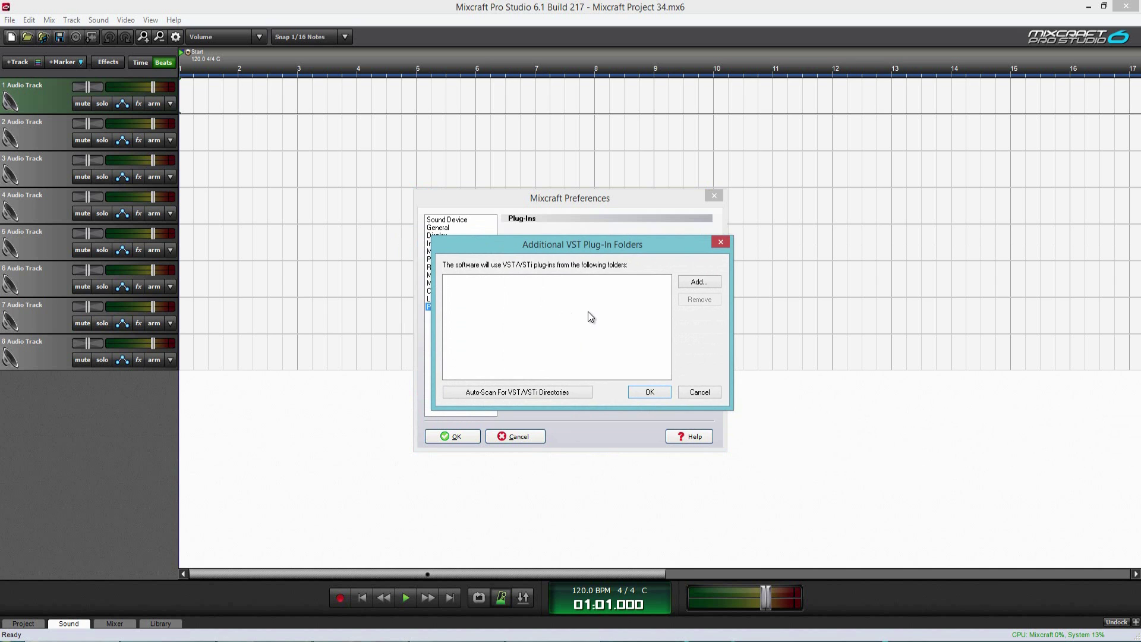
pyautogui.moveTo(586, 249)
pyautogui.mouseDown()
pyautogui.moveTo(571, 276)
pyautogui.moveTo(631, 295)
pyautogui.moveTo(573, 256)
pyautogui.mouseUp()
pyautogui.click(696, 396)
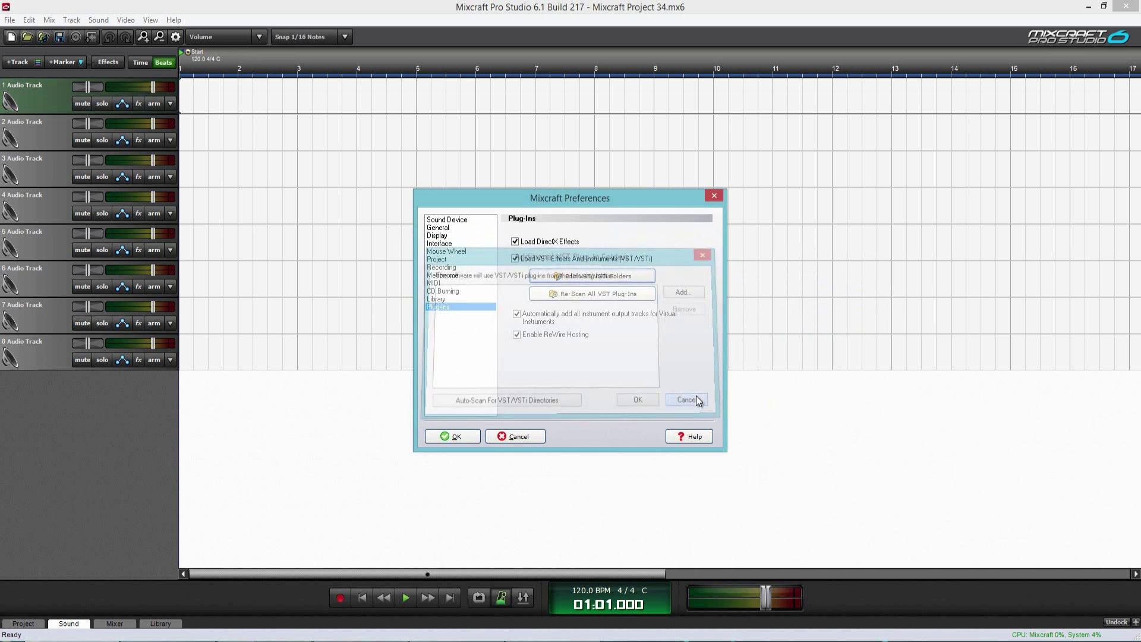
pyautogui.click(715, 196)
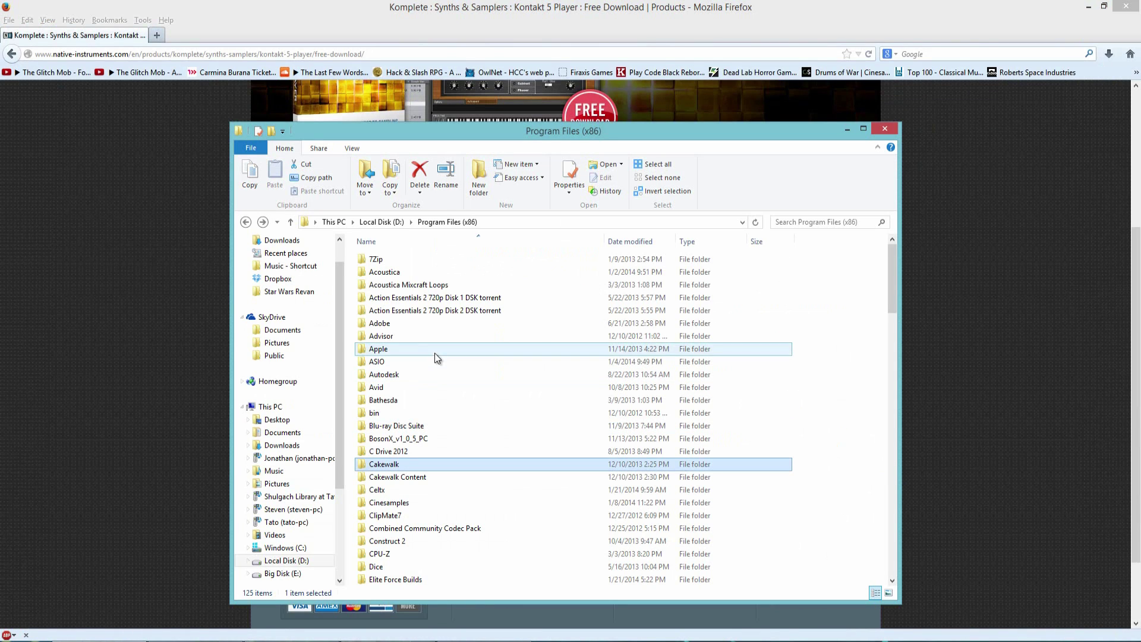
# Step: Run mixcraft6 from the Acoustica program folder as administrator
pyautogui.doubleClick(407, 272)
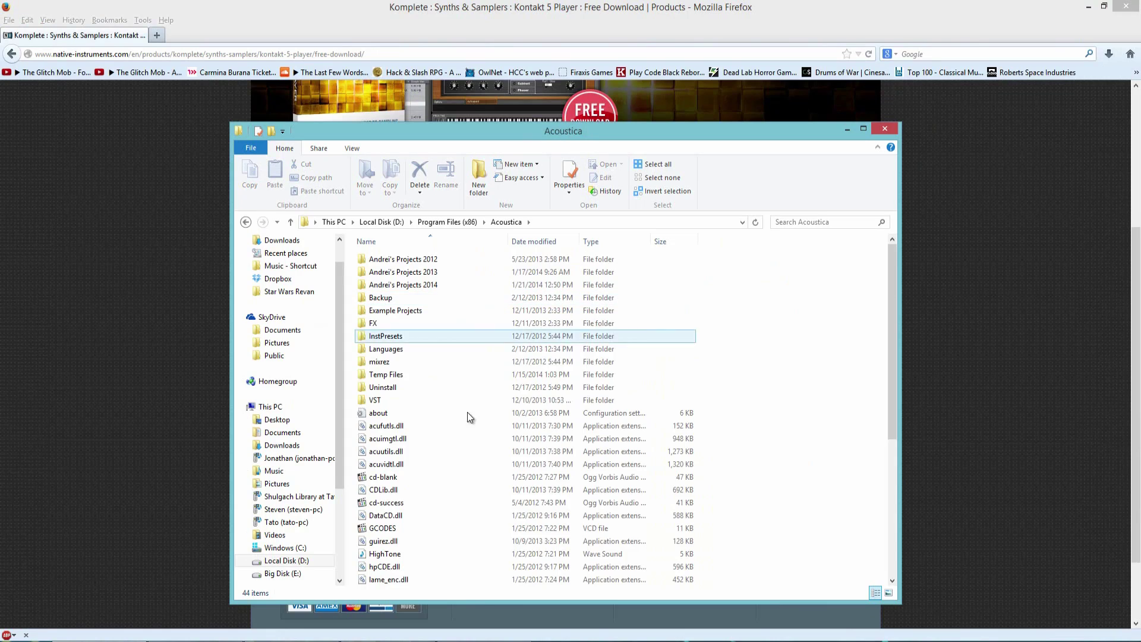
pyautogui.scroll(-4, 470, 418)
pyautogui.rightClick(407, 515)
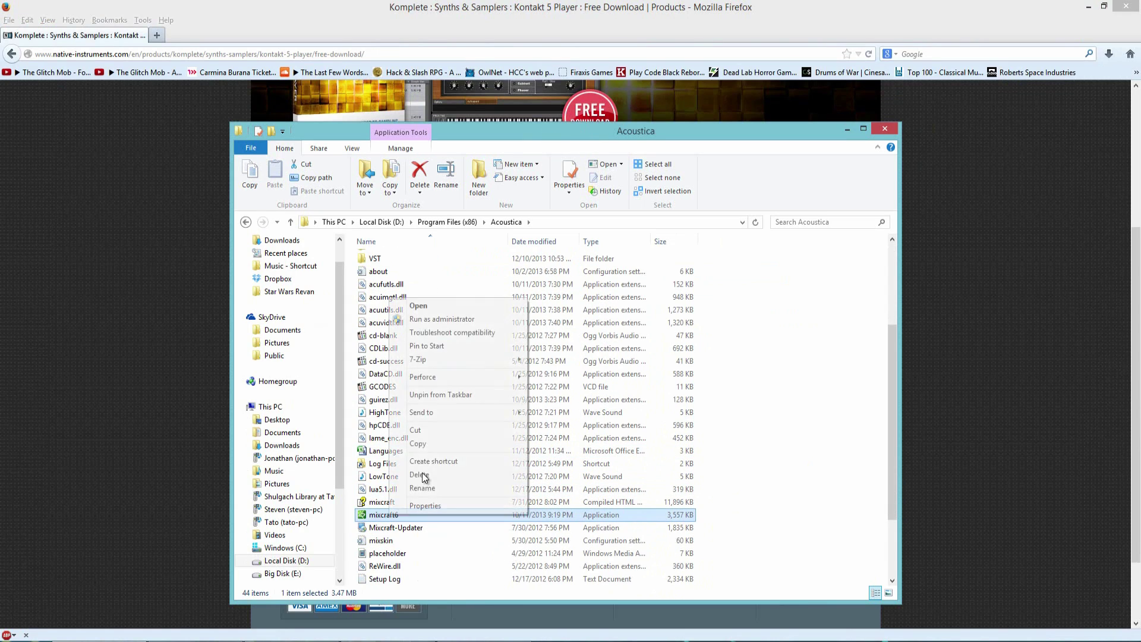
pyautogui.click(447, 320)
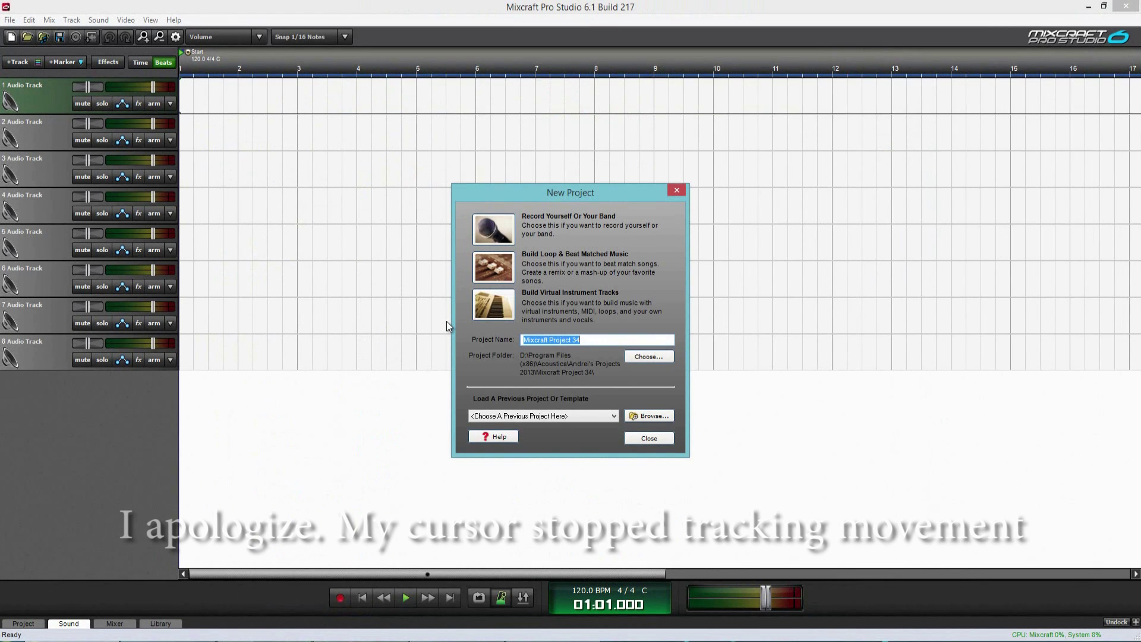
# Step: Accept the new project and add D:\Program Files (x86)\Cakewalk\VST\ to the VST/VSTi plug-in folders
pyautogui.press('Return')
pyautogui.hotkey('alt', 'f')
pyautogui.press('Return')
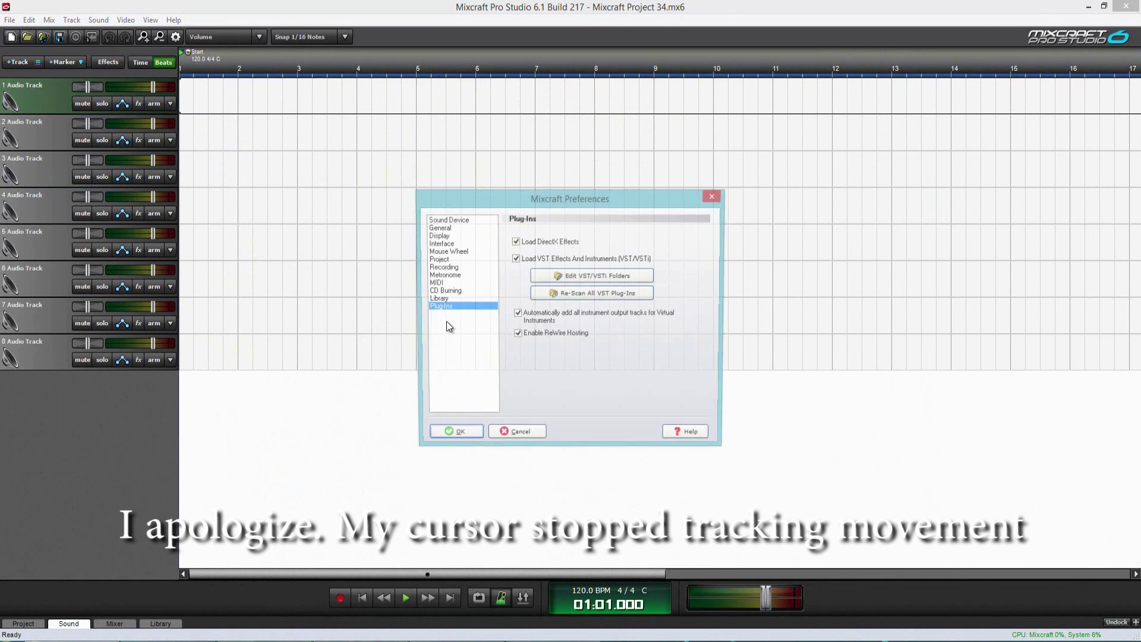
pyautogui.press('Tab')
pyautogui.press('Return')
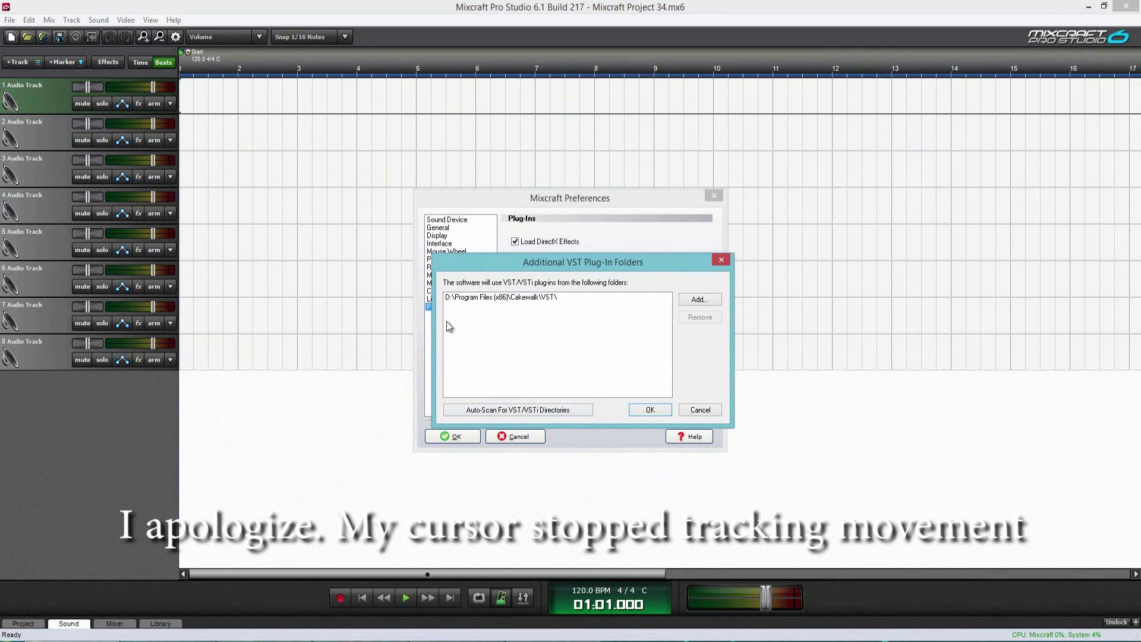
pyautogui.press('Down')
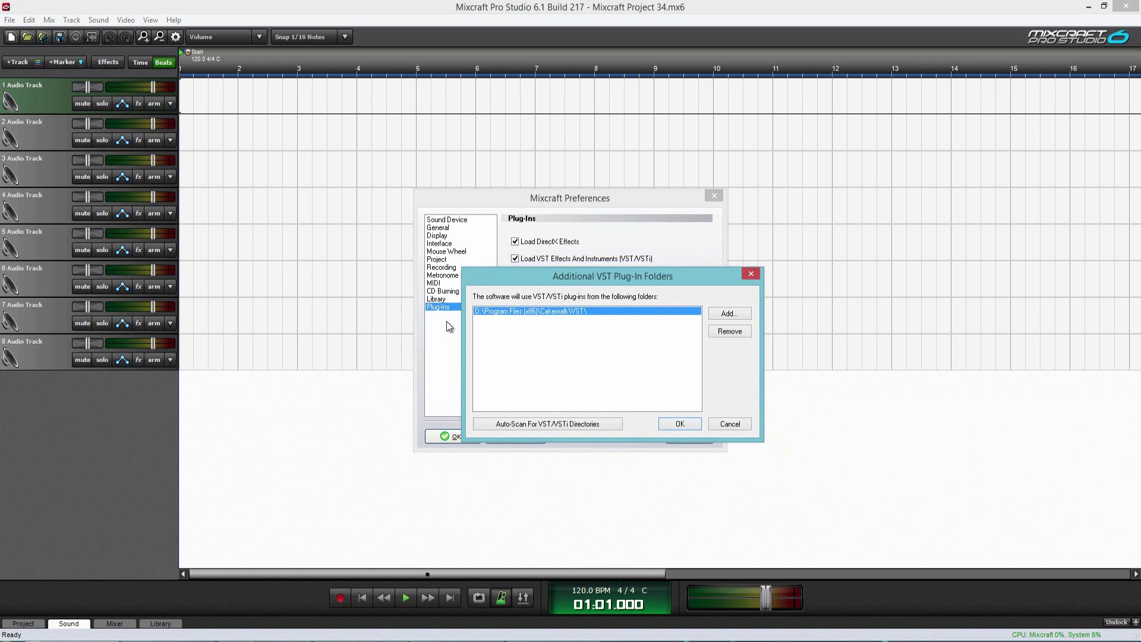
pyautogui.press('Return')
pyautogui.press('Return')
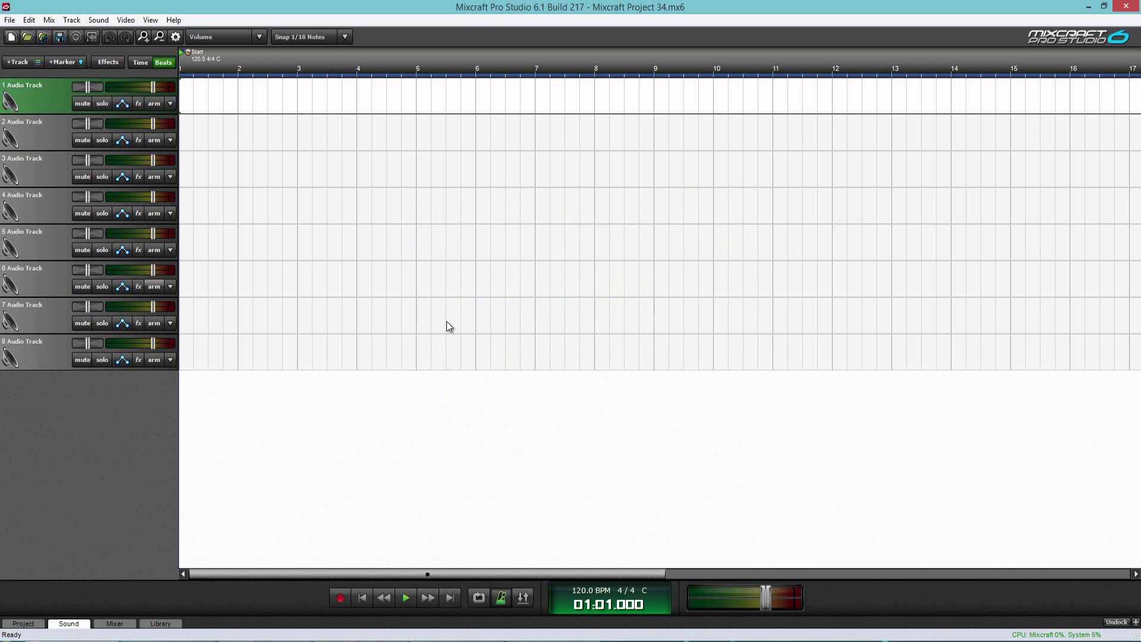
# Step: Insert a virtual instrument track as track 1
pyautogui.hotkey('shift', 'F10')
pyautogui.press('Right')
pyautogui.press('Down')
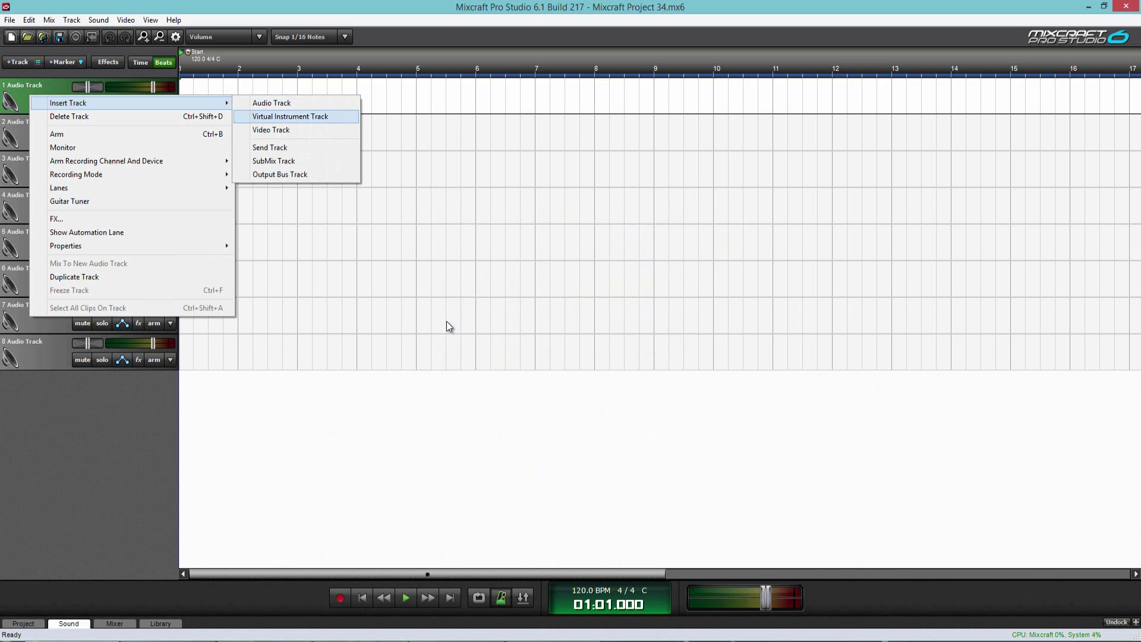
pyautogui.press('Return')
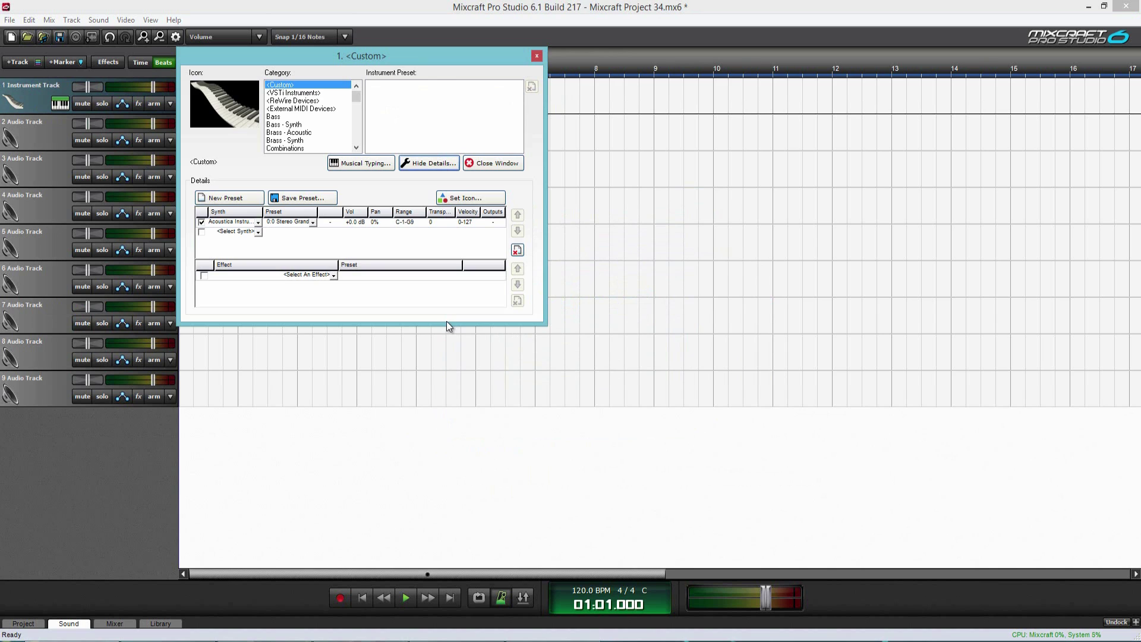
# Step: Load Kontakt 5 from VSTi Instruments as the track's instrument and hide the instrument details
pyautogui.press('Down')
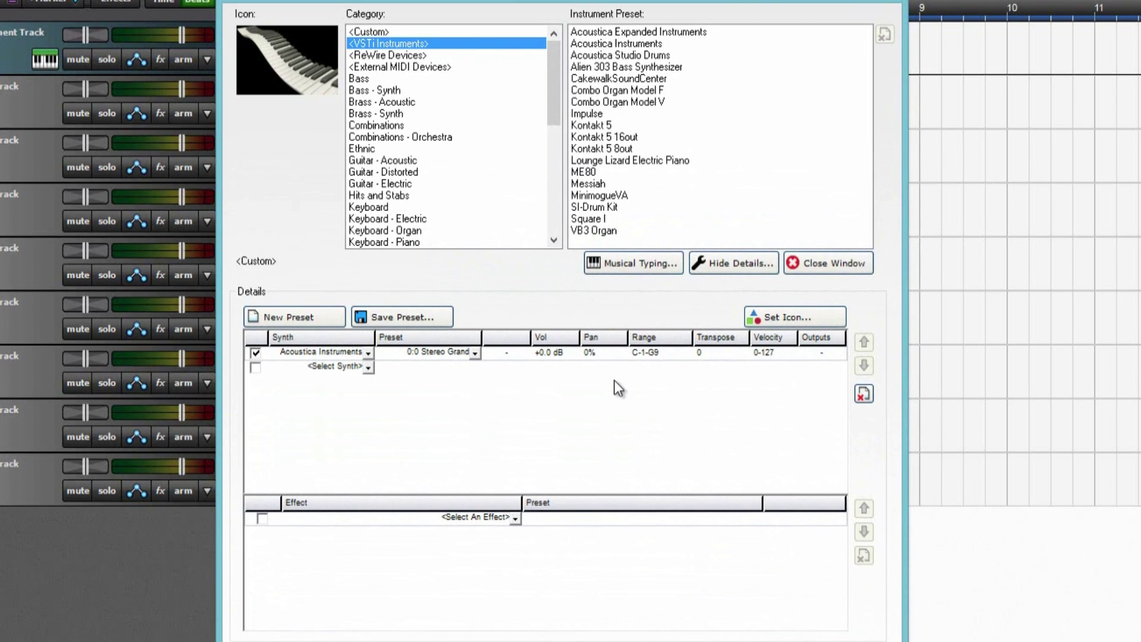
pyautogui.press('k')
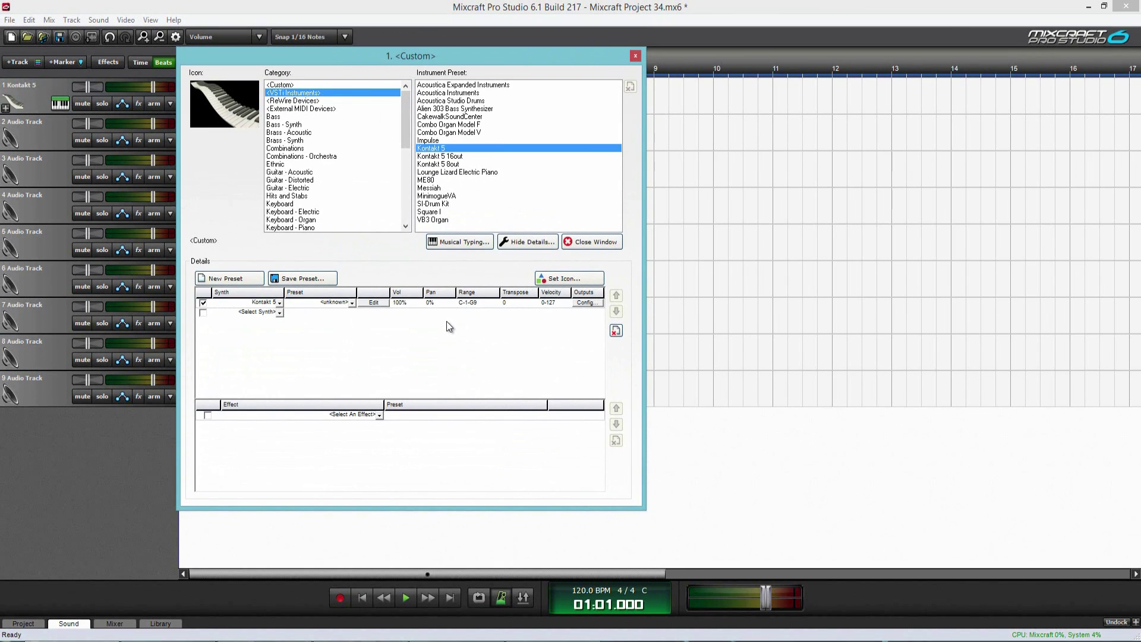
pyautogui.hotkey('alt', 'd')
pyautogui.hotkey('alt', 'd')
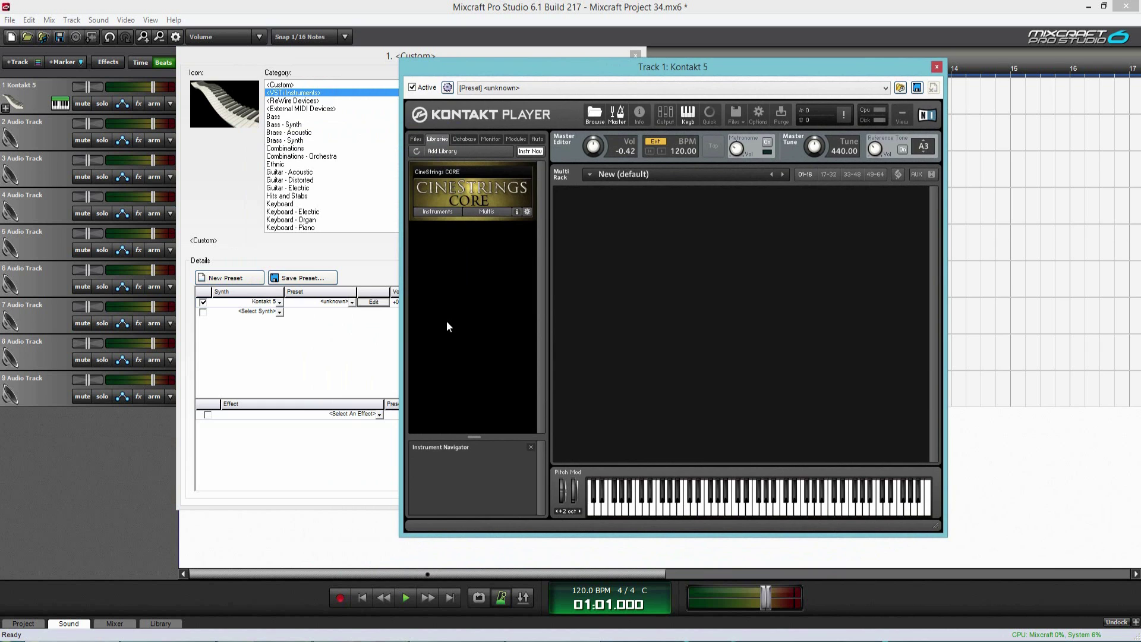
# Step: Dismiss the Kontakt Player and instrument settings windows, returning to the Kontakt 5 track
pyautogui.press('Escape')
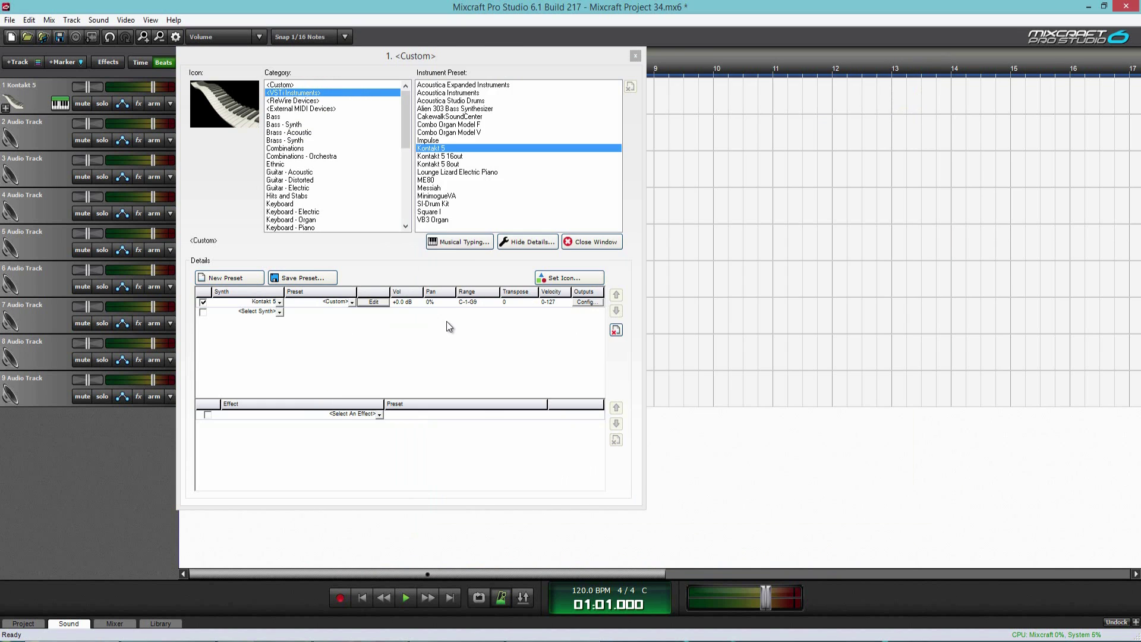
pyautogui.press('Escape')
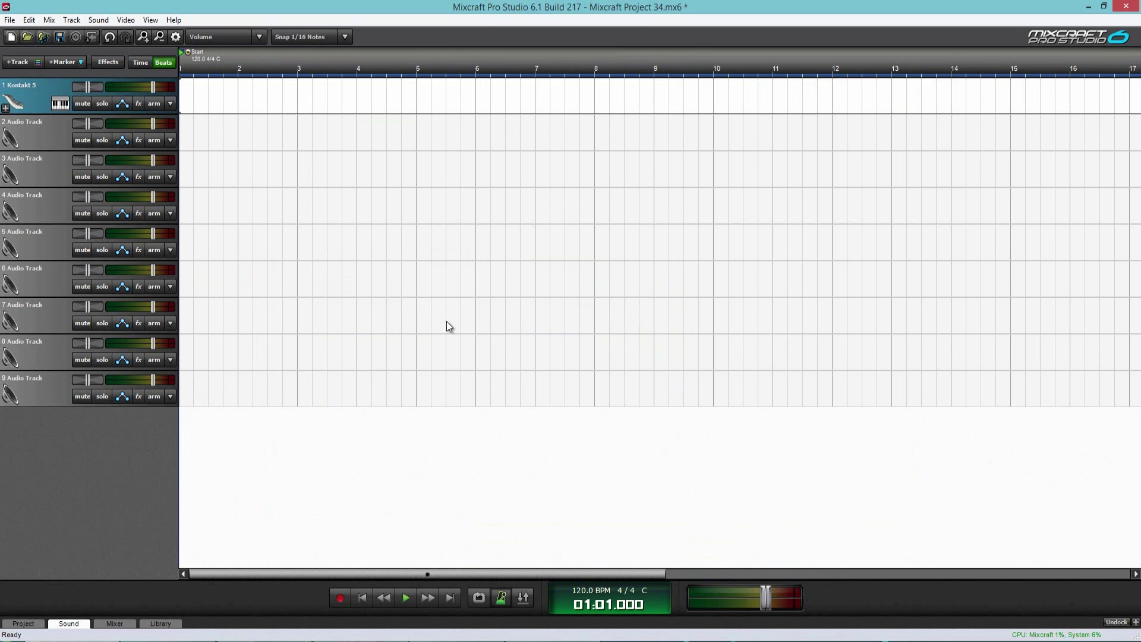